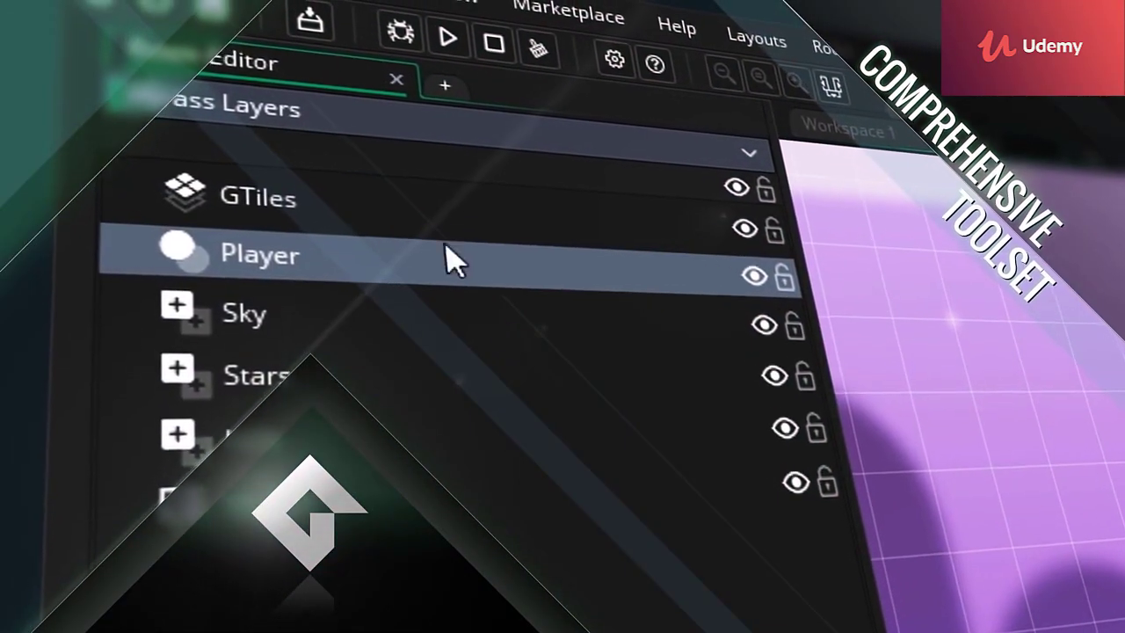
left_click_drag(452, 259, 352, 220)
left_click_drag(352, 220, 352, 204)
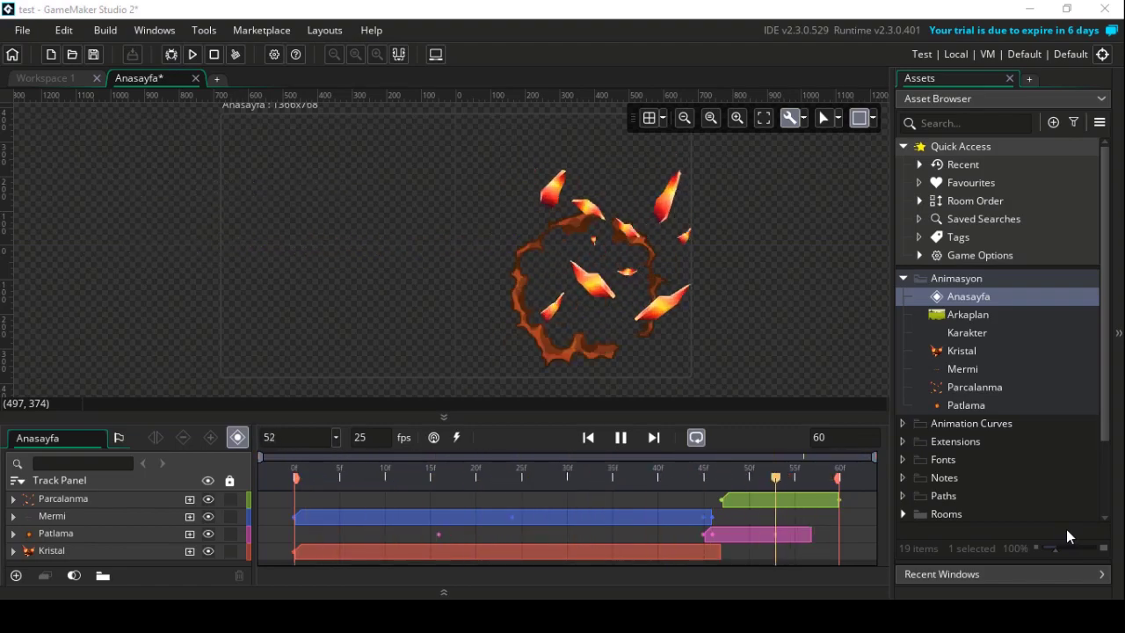
- Watch the finished Anasayfa animation with the asset browser hidden and the timeline area enlarged
left_click(1066, 529)
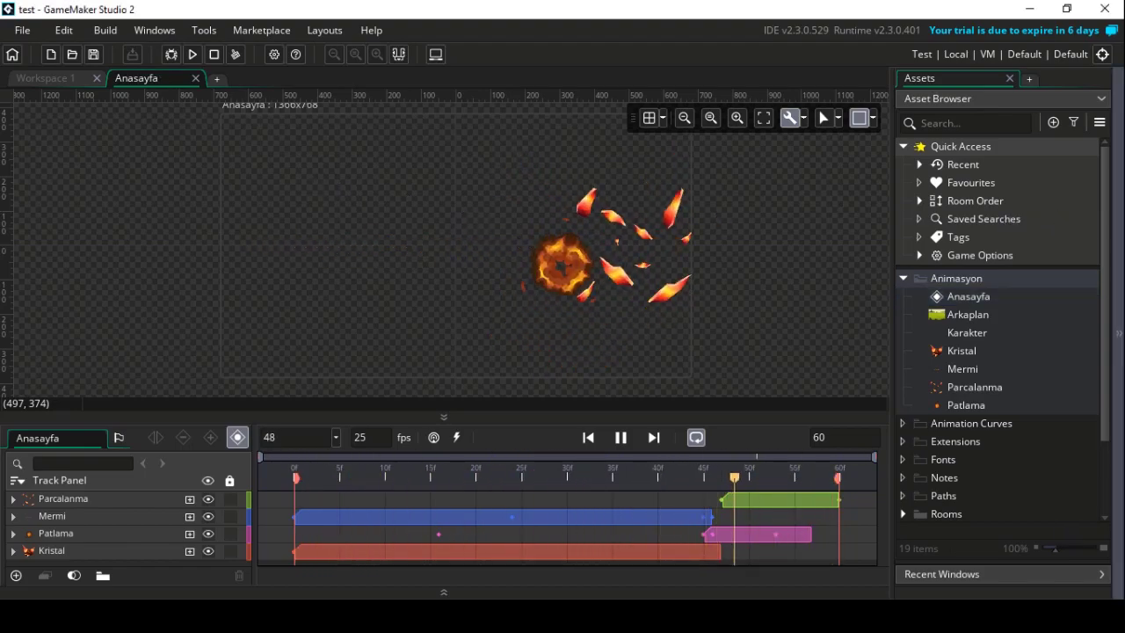
left_click(947, 298)
left_click(1118, 332)
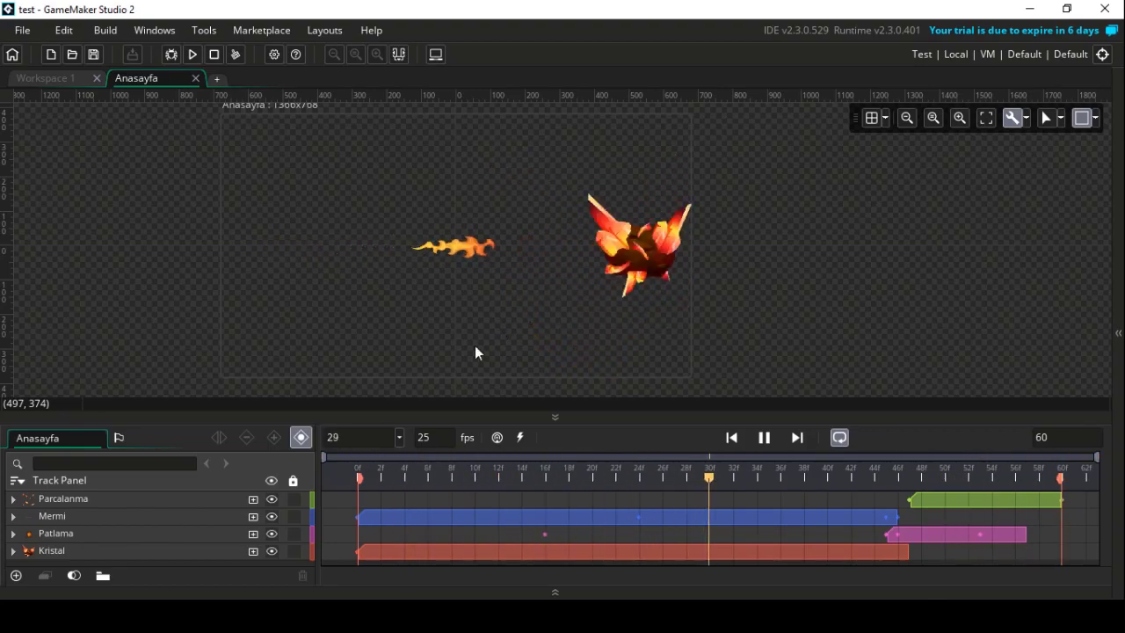
left_click_drag(241, 411, 240, 351)
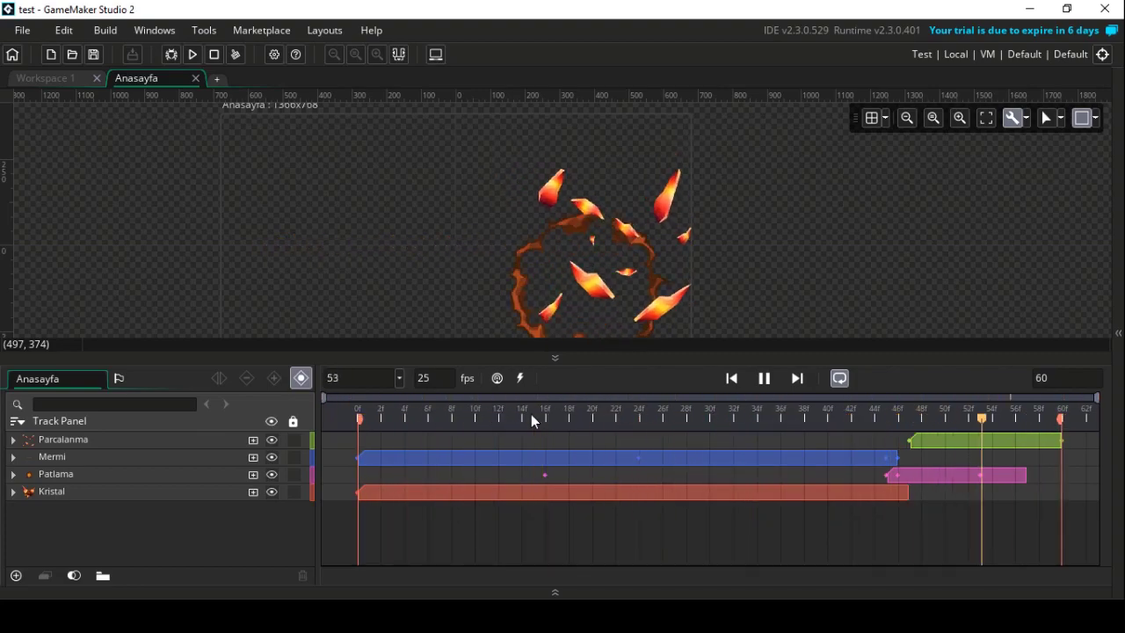
- Create a new GameMaker Language project named sequences in the GameMakerStudio2 folder
left_click(22, 30)
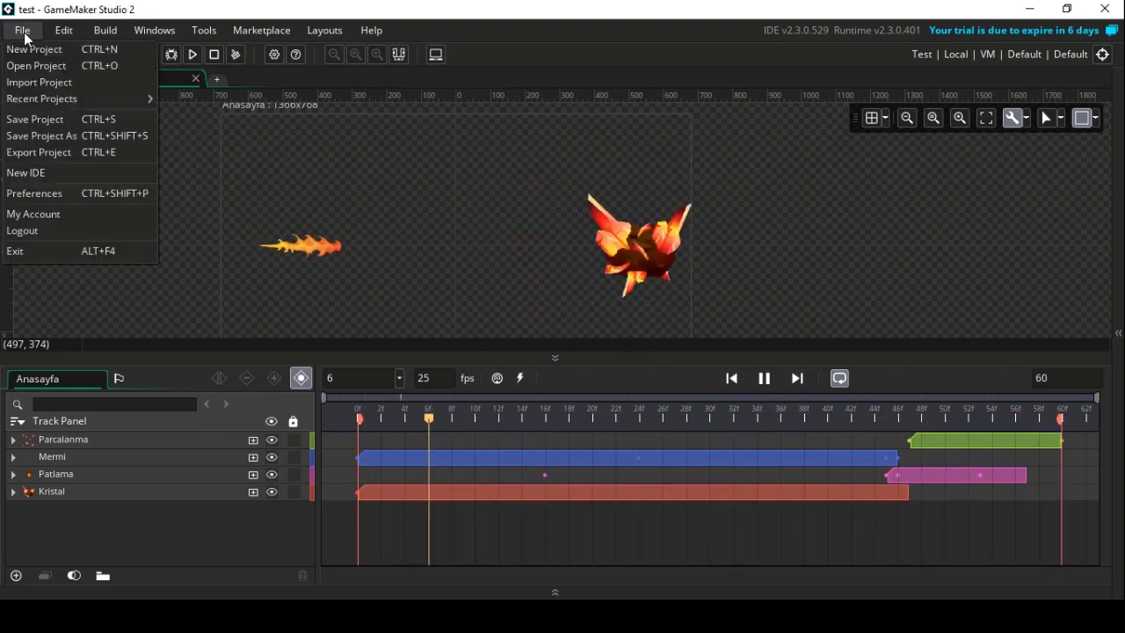
left_click(36, 48)
left_click(496, 338)
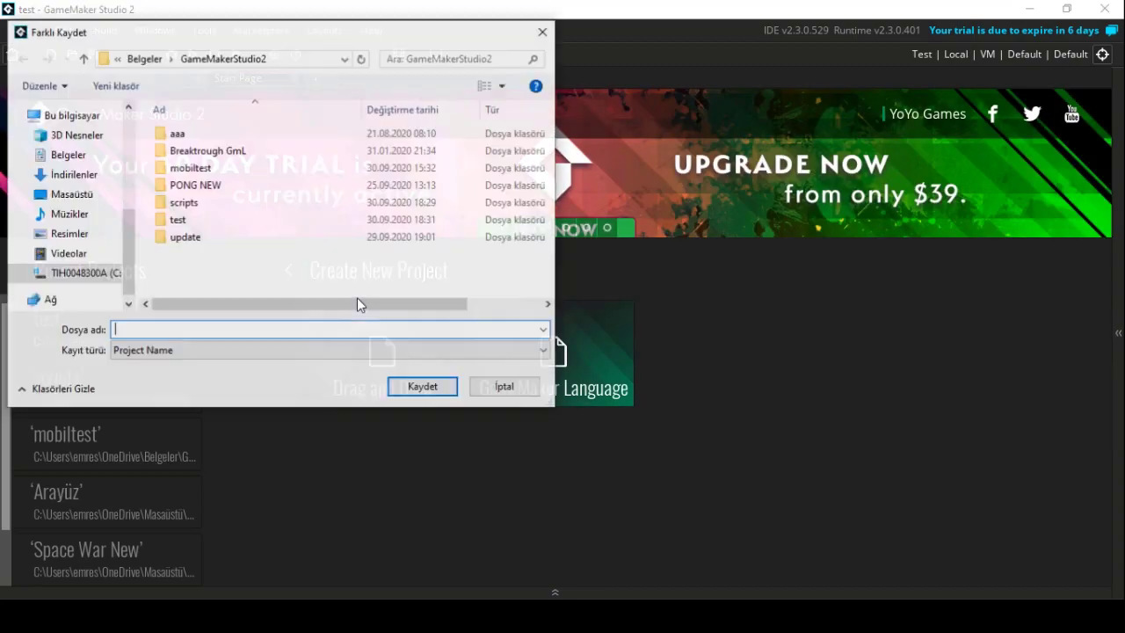
type("sequ")
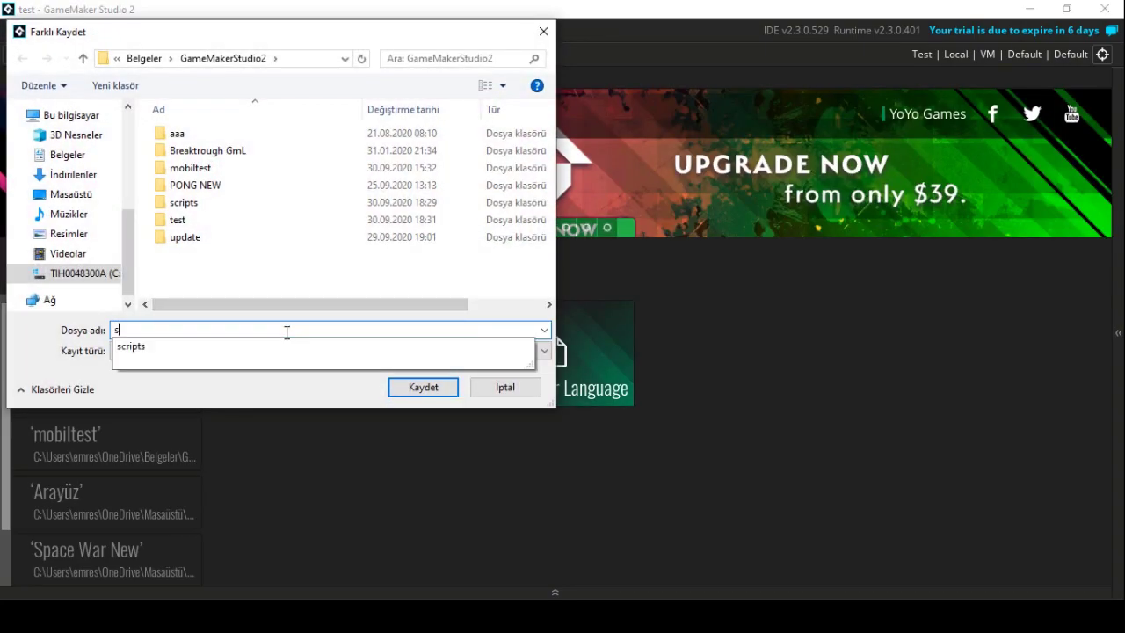
type("ences")
left_click(423, 388)
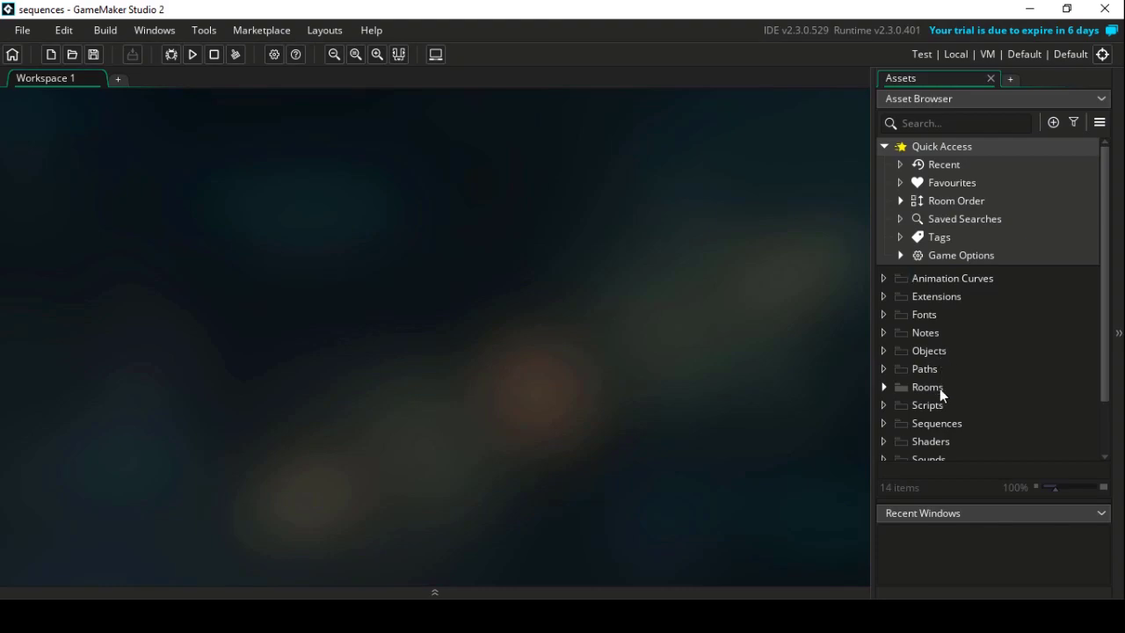
- Create a new sequence in the Sequences group
right_click(929, 421)
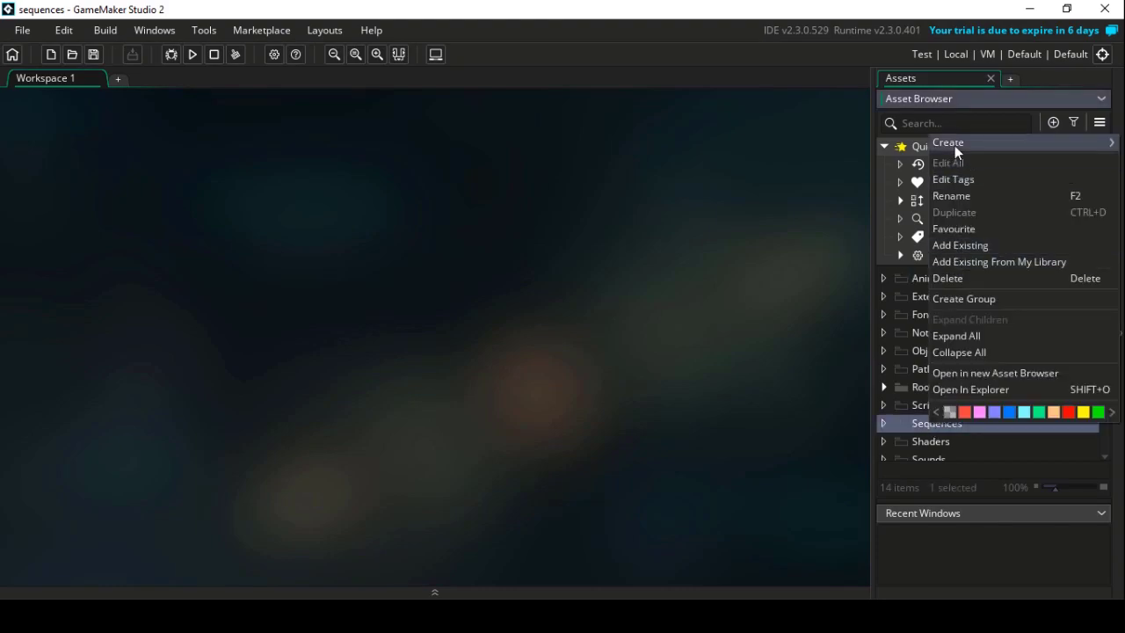
mouse_move(954, 145)
left_click(887, 304)
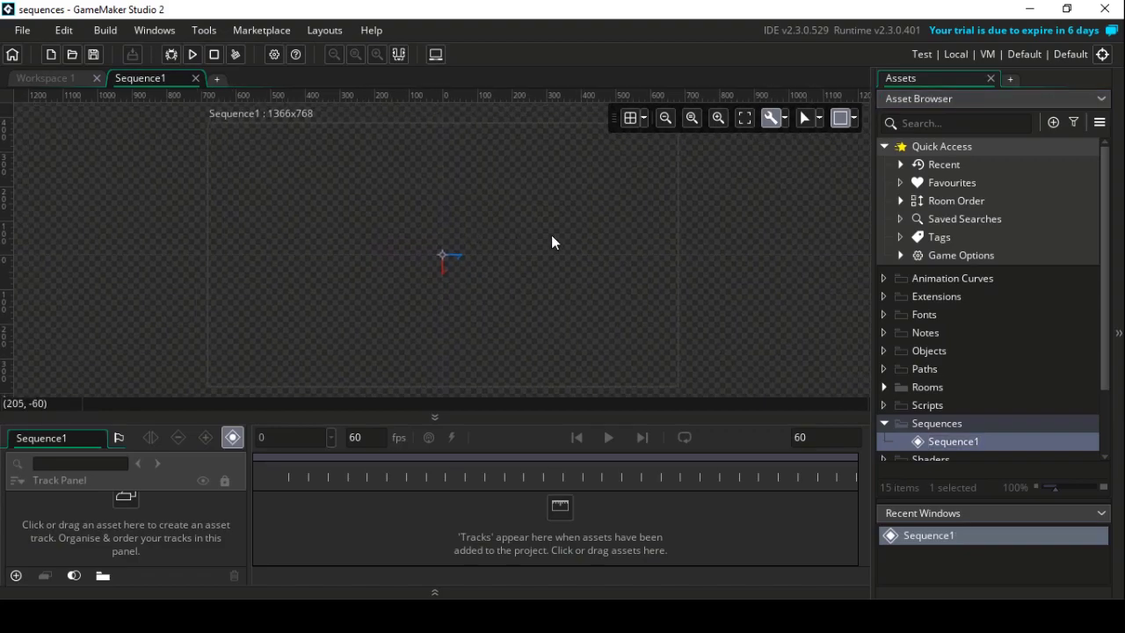
left_click(1118, 332)
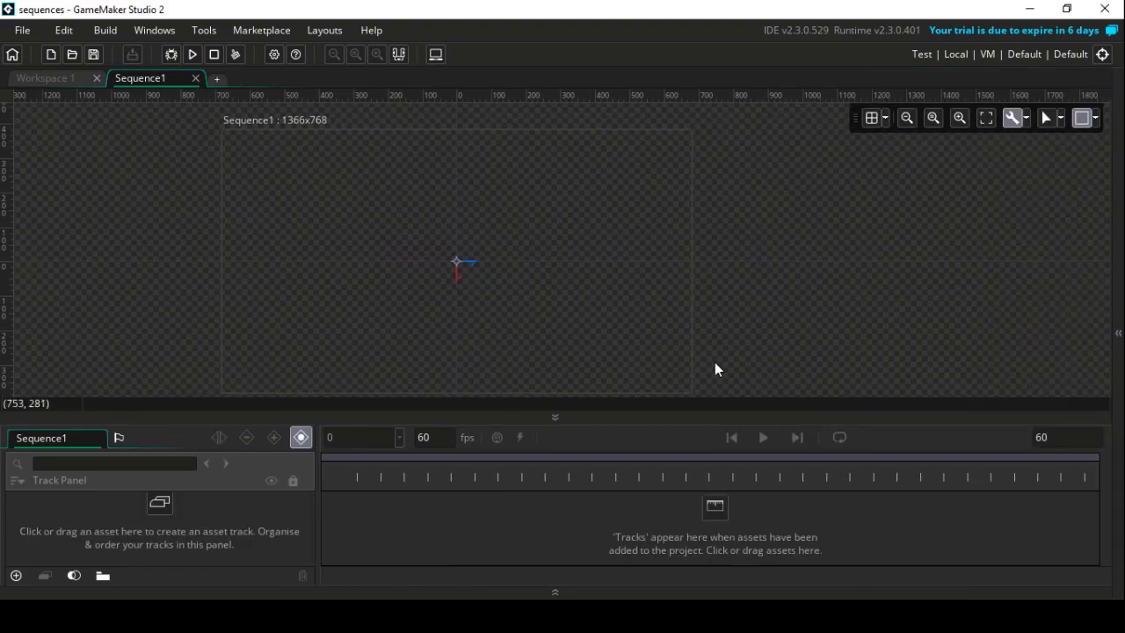
left_click(1117, 391)
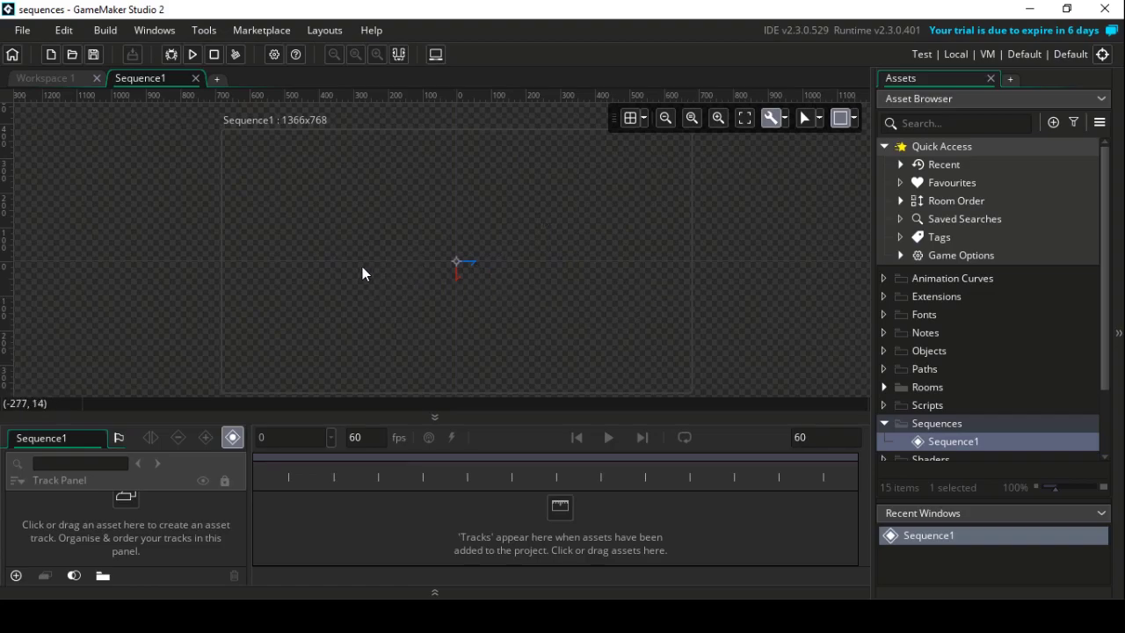
scroll(352, 264, "up", 3)
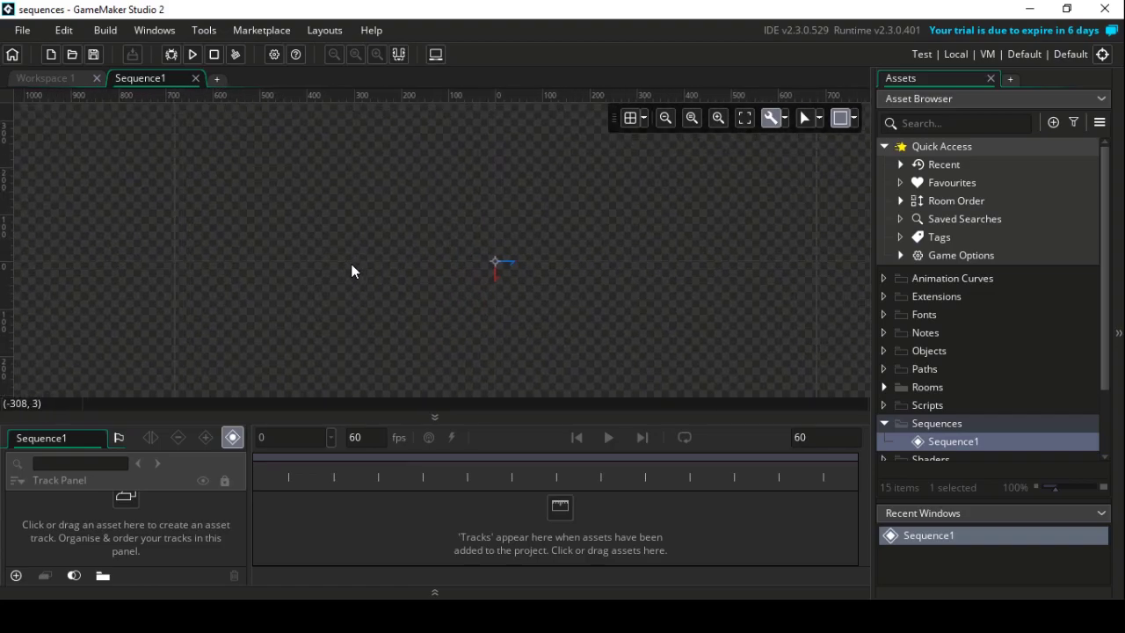
scroll(353, 260, "down", 3)
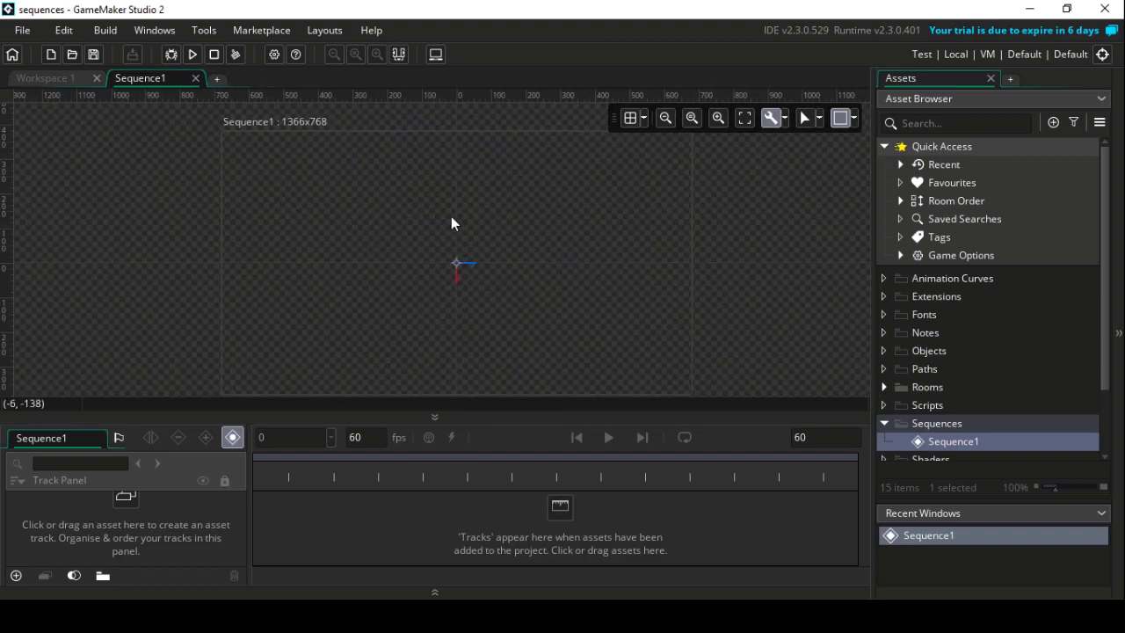
middle_click_drag(381, 228, 431, 239)
- Set the new sequence's playback speed to 20 fps
key("F12")
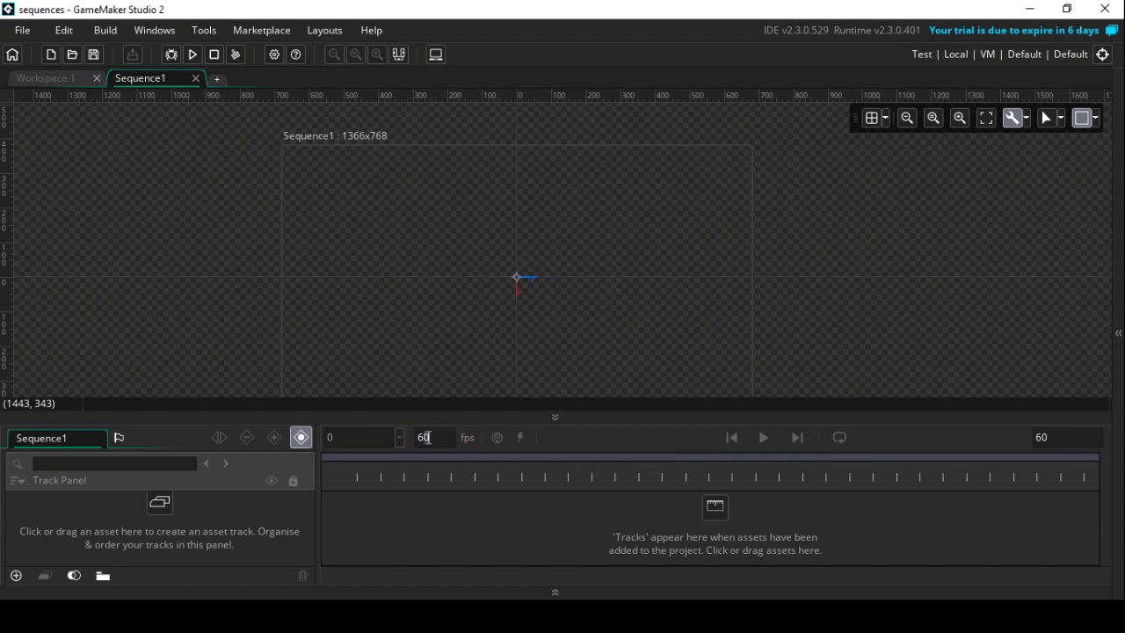
type("20")
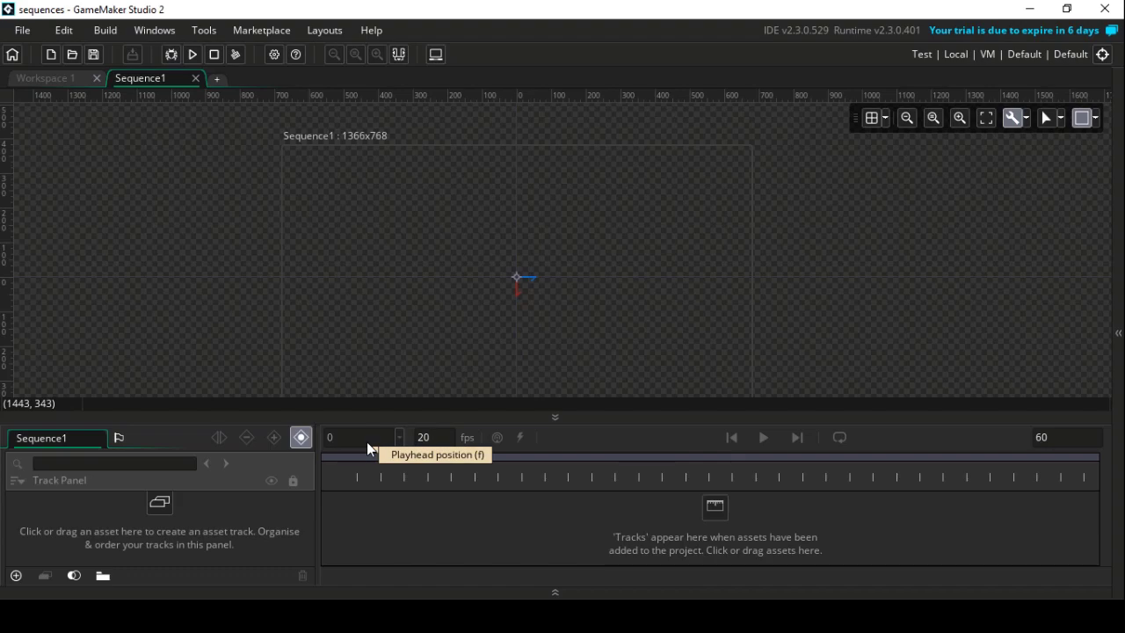
left_click(1019, 440)
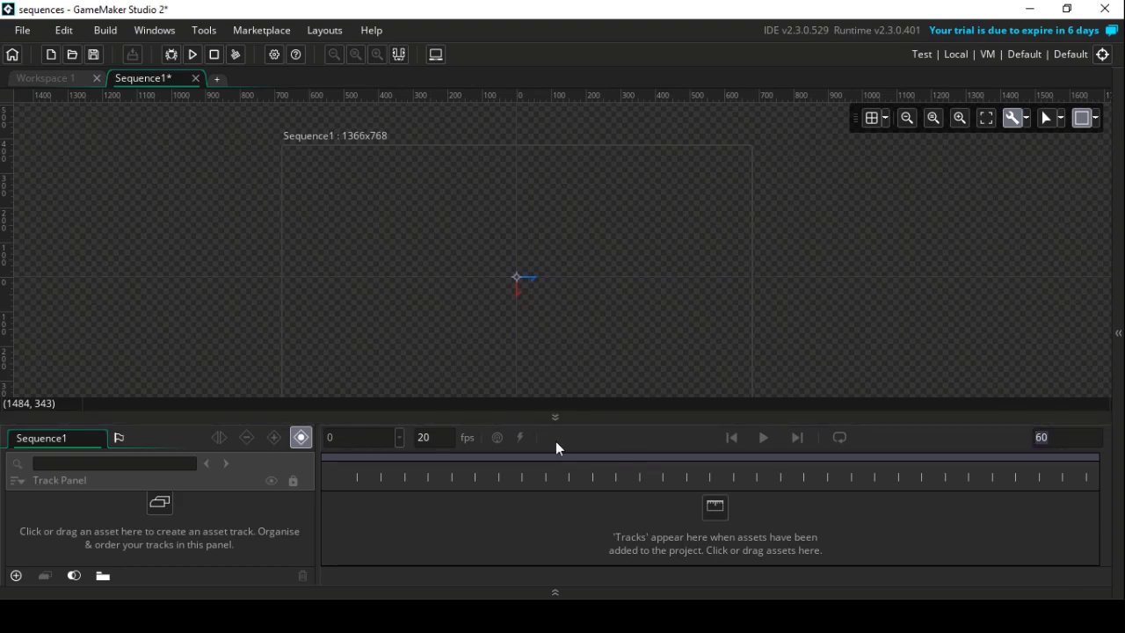
- Rename the Sequences asset group as Animasyon and colour it green
left_click(1118, 332)
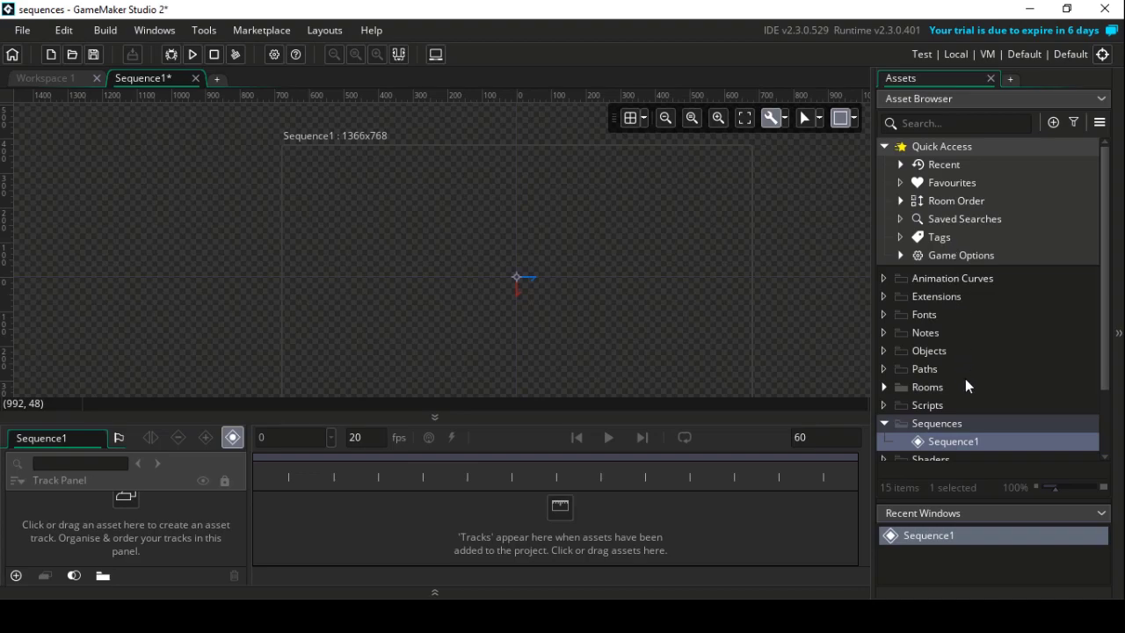
left_click(960, 426)
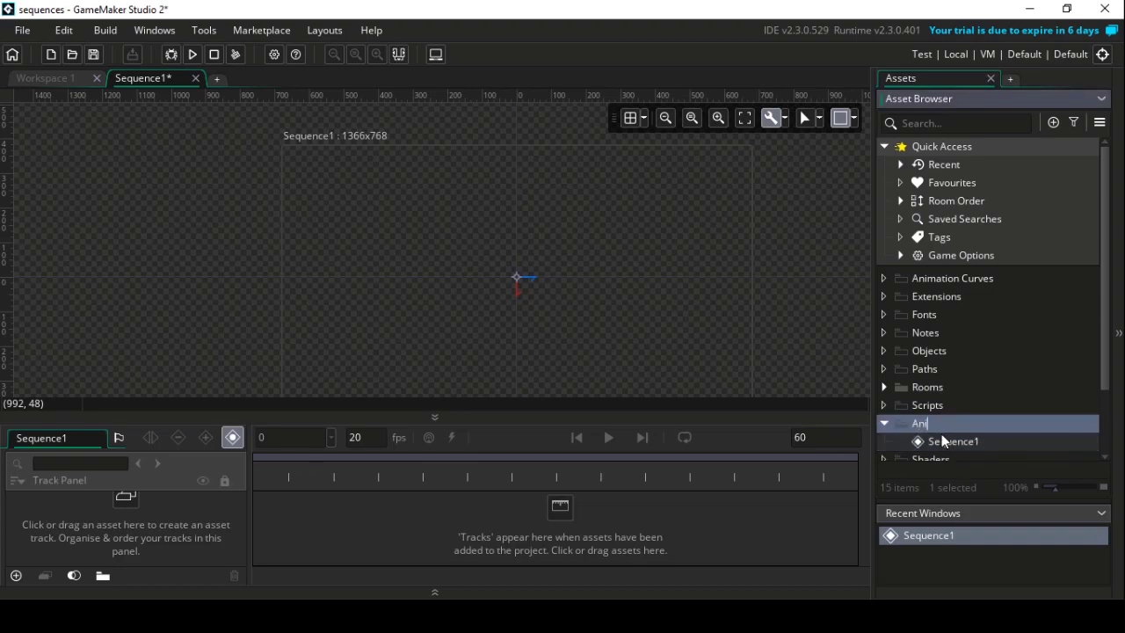
type("on")
key("Return")
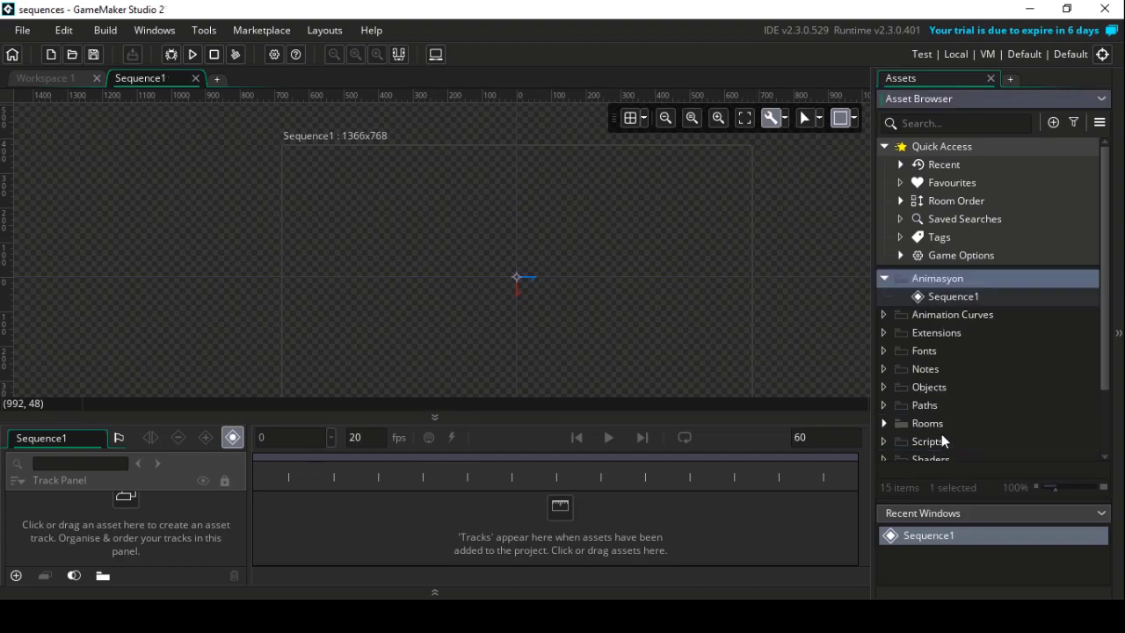
right_click(937, 278)
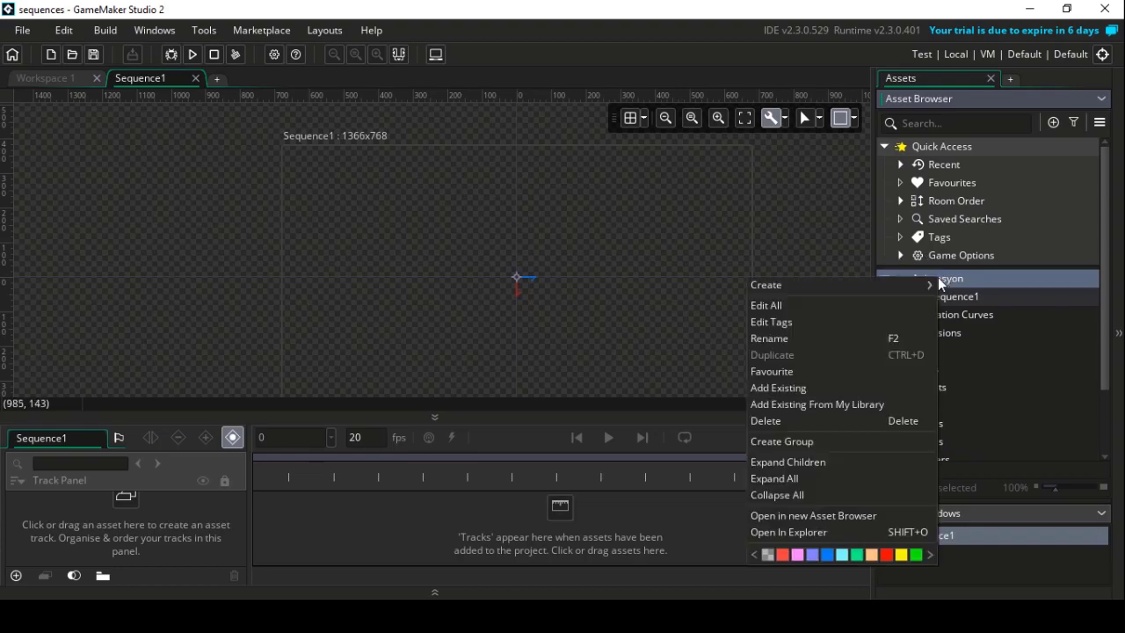
left_click(919, 552)
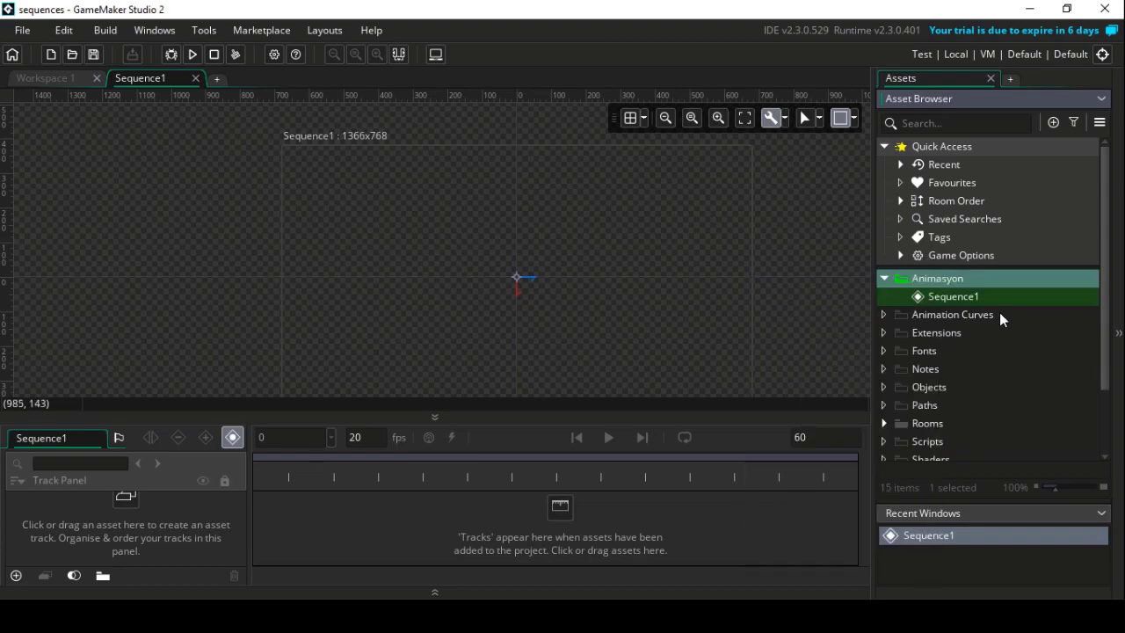
- Rename the sequence inside the Animasyon group as Anasayfa
left_click(953, 297)
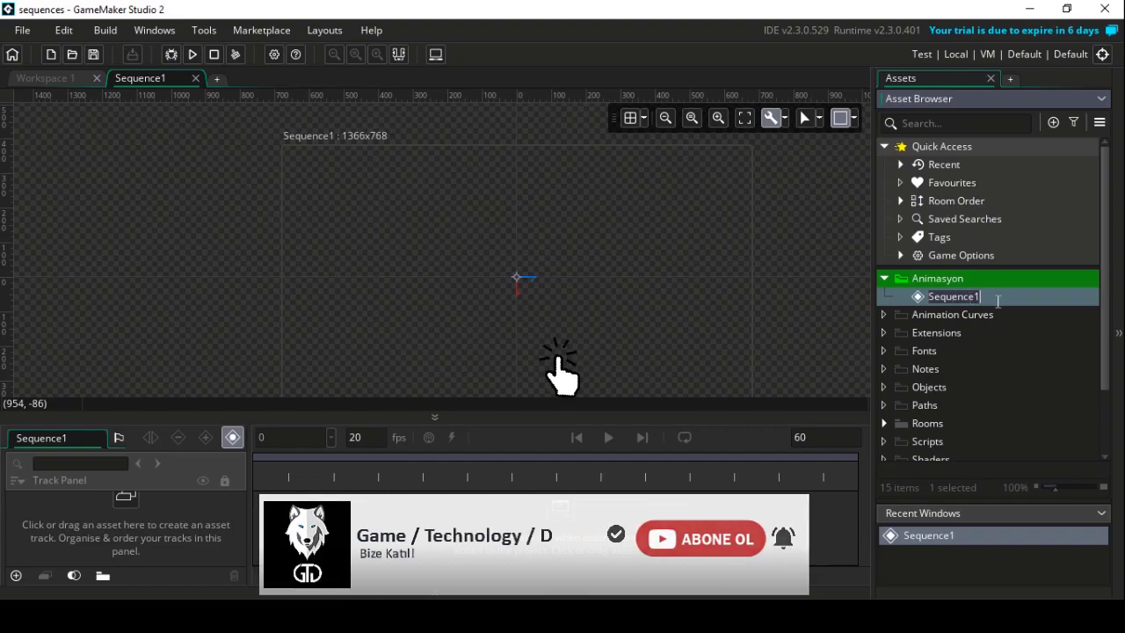
type("Anasayfa")
key("Return")
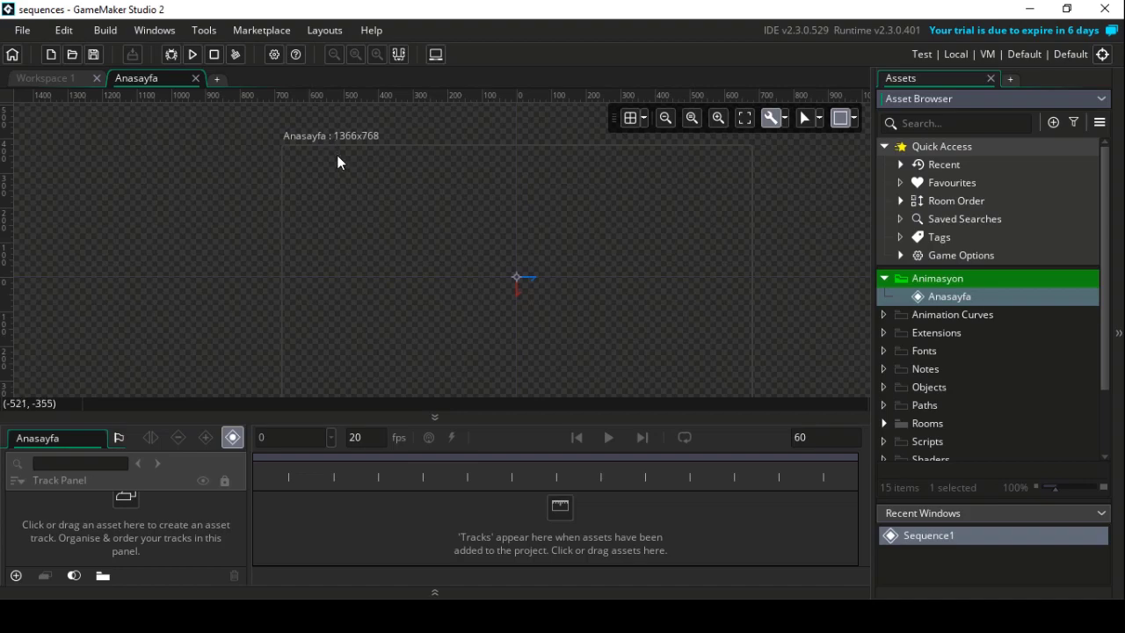
- Create four new sprites at once in the Animasyon group
left_click(945, 290)
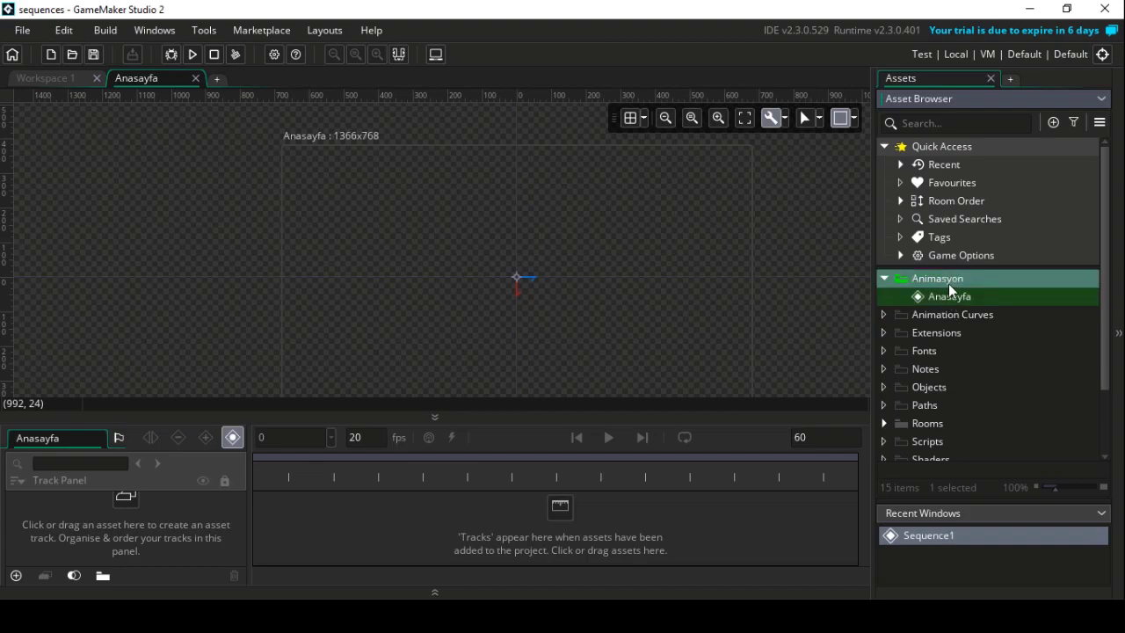
left_click(1052, 122)
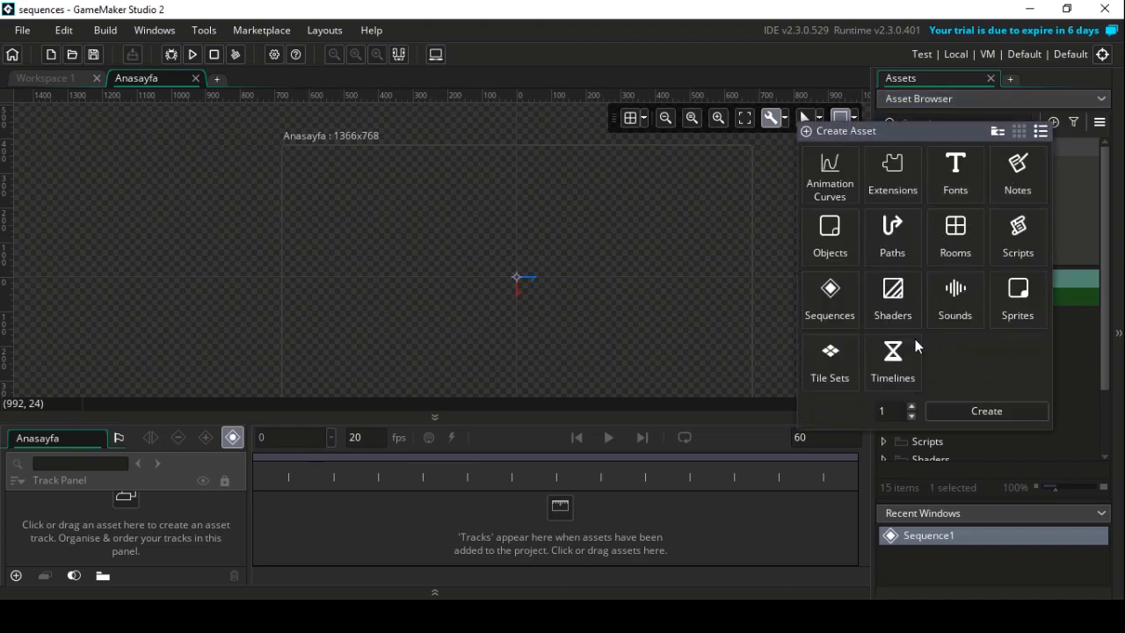
left_click(1019, 297)
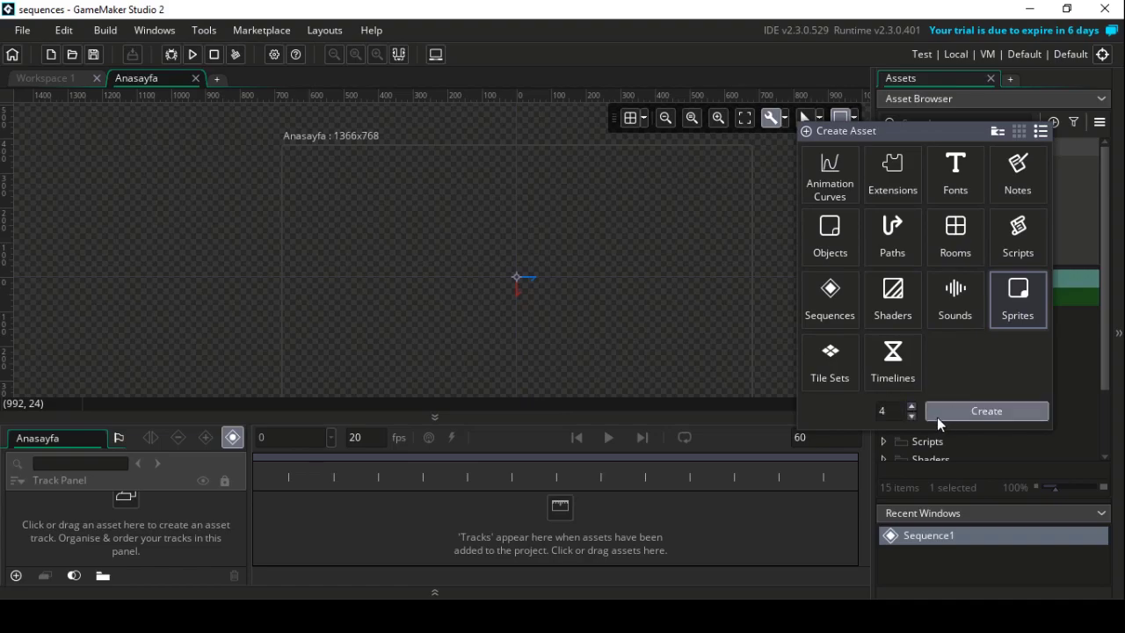
left_click(938, 412)
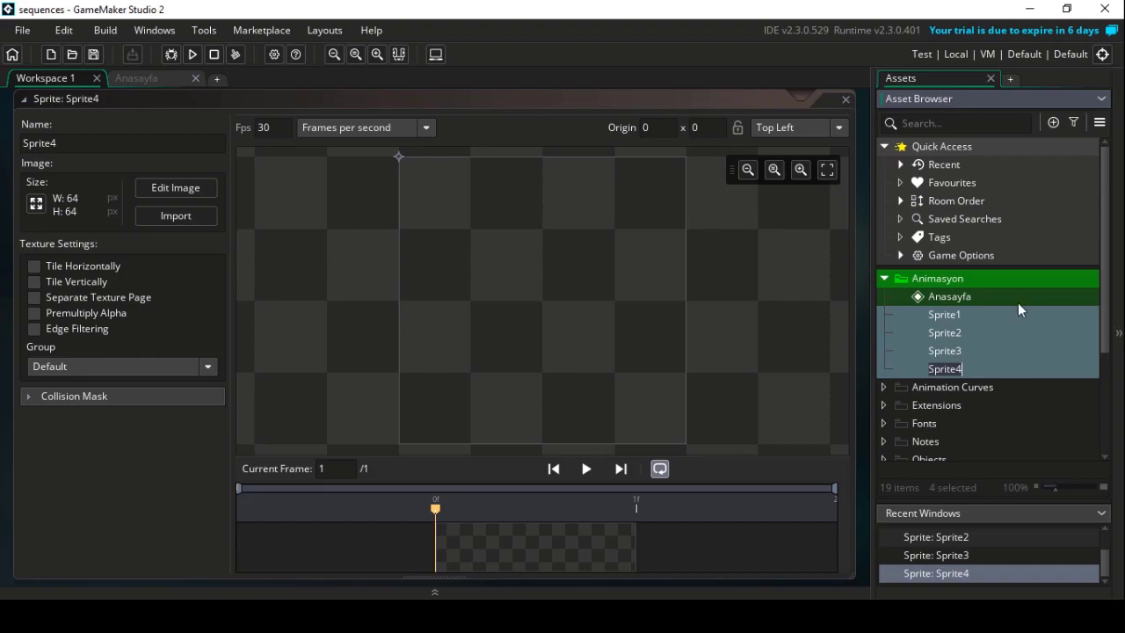
- Open the first of the new sprites, Sprite1, and rename it as Ates
left_click(948, 318)
double_click(948, 318)
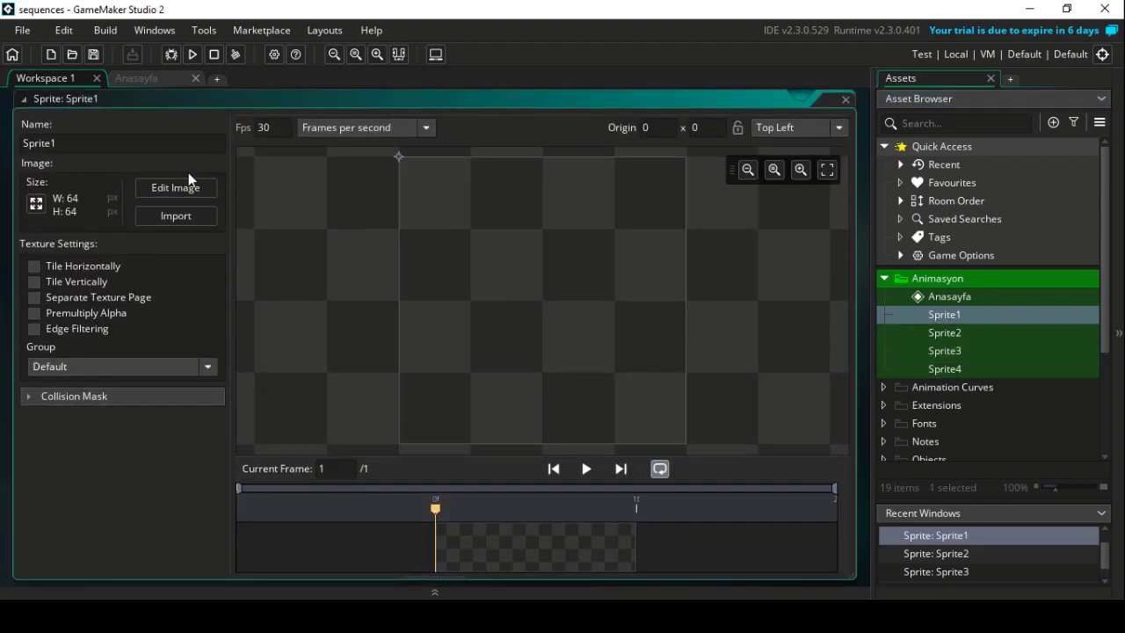
key("ctrl+a")
- Import all the flame images, Flame_A to Flame_H, from the Ates folder into the Ates sprite
left_click(177, 215)
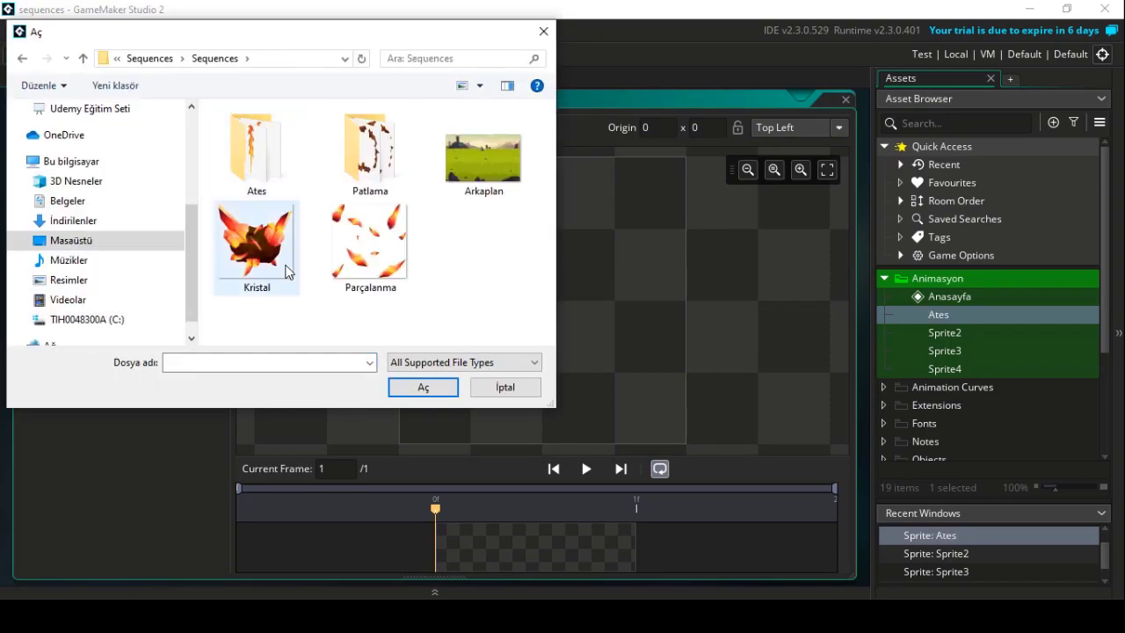
double_click(266, 166)
scroll(425, 270, "down", 1)
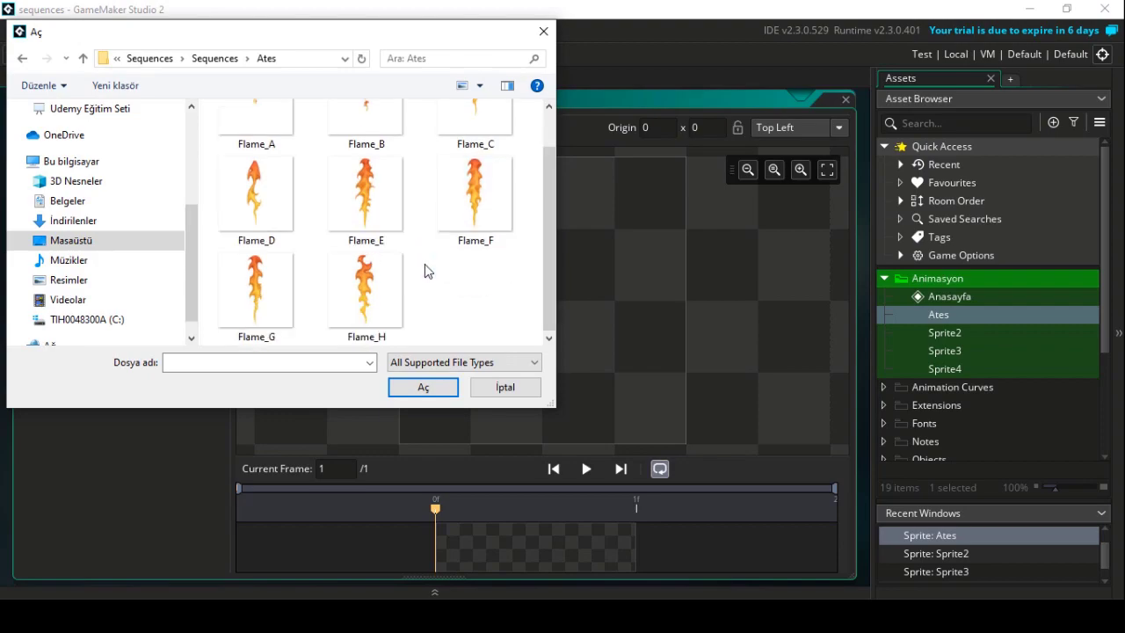
left_click_drag(478, 306, 199, 58)
left_click(433, 388)
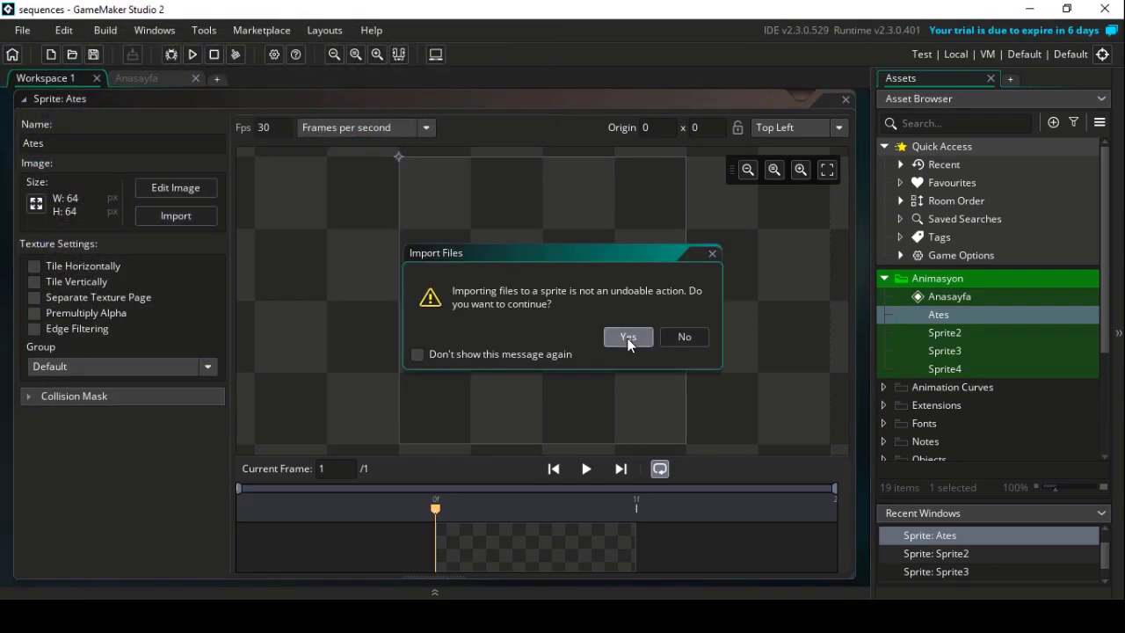
left_click(628, 339)
- Play the Ates sprite's animation as a preview, stop it and return to the first frame
left_click(585, 469)
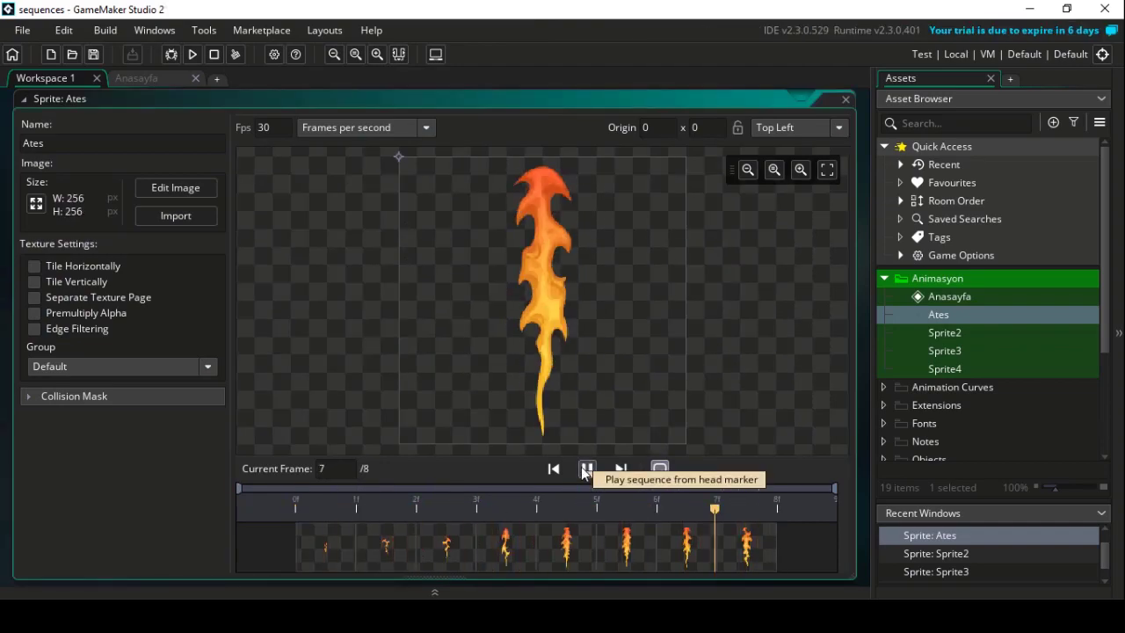
left_click(586, 469)
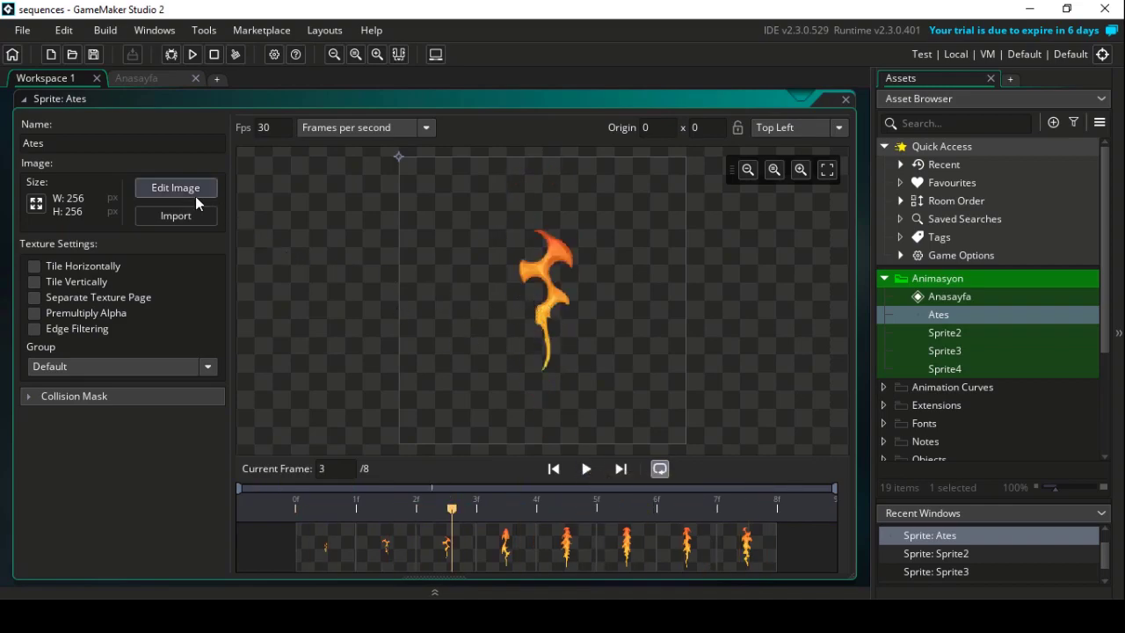
left_click(326, 558)
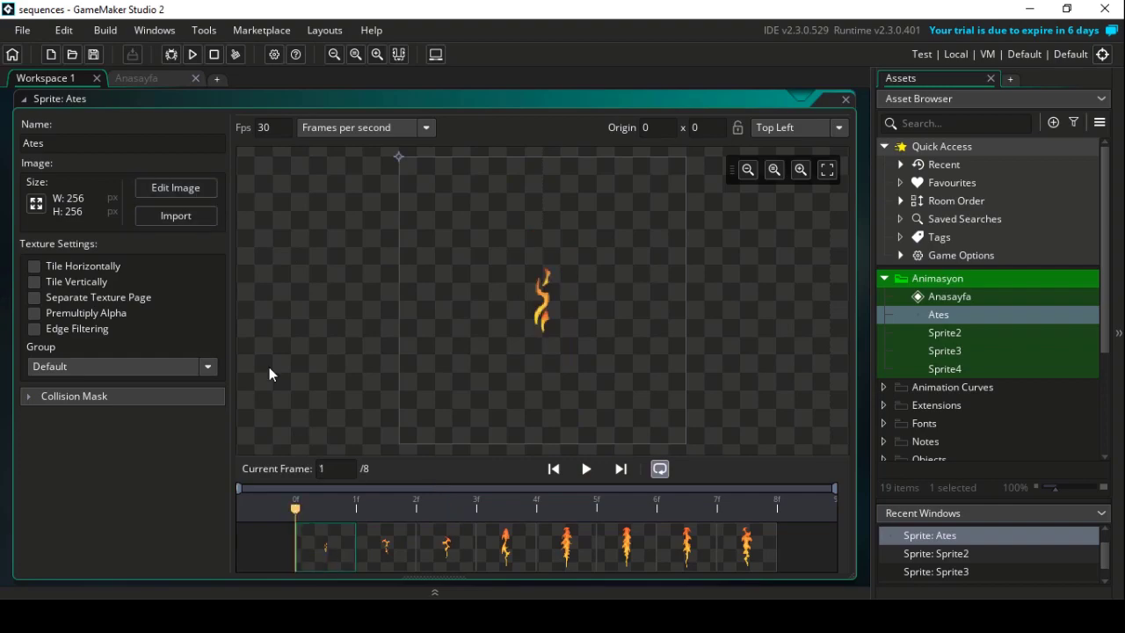
- Open the Ates sprite's images for editing, select the flame in the first frame and set its brush copy's rotation to 90
left_click(206, 188)
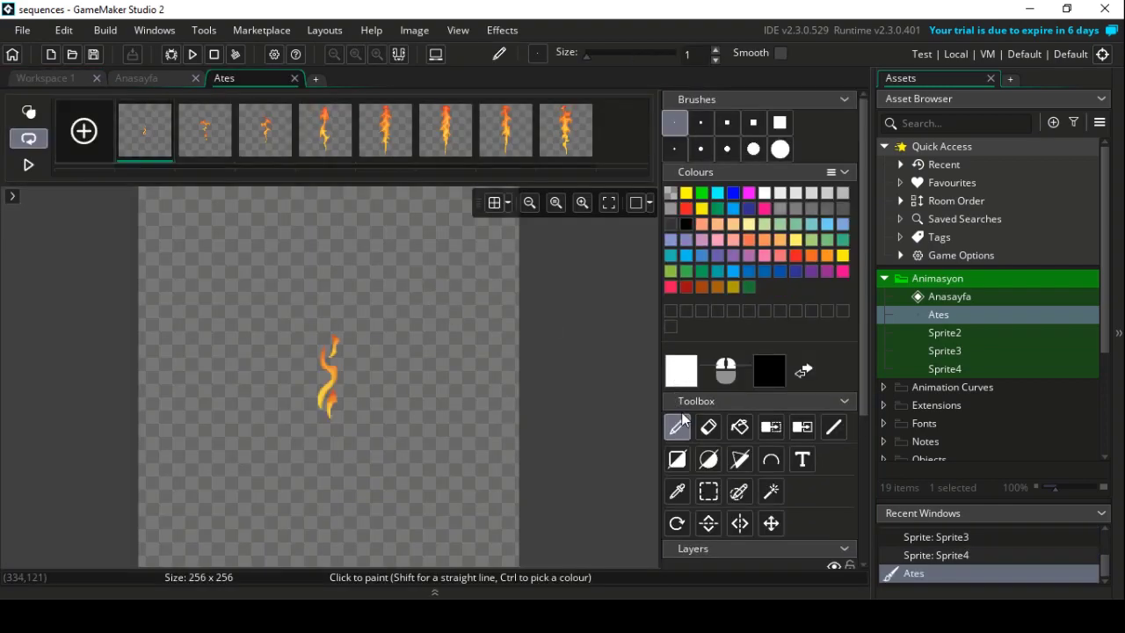
left_click(709, 491)
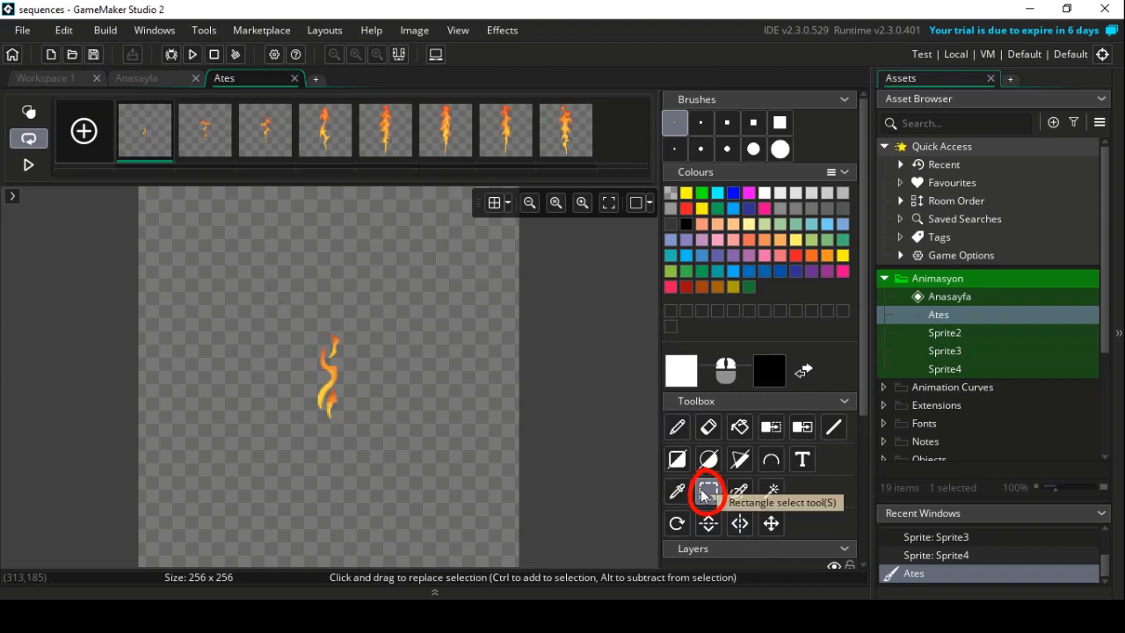
left_click_drag(259, 288, 306, 330)
left_click_drag(341, 377, 403, 466)
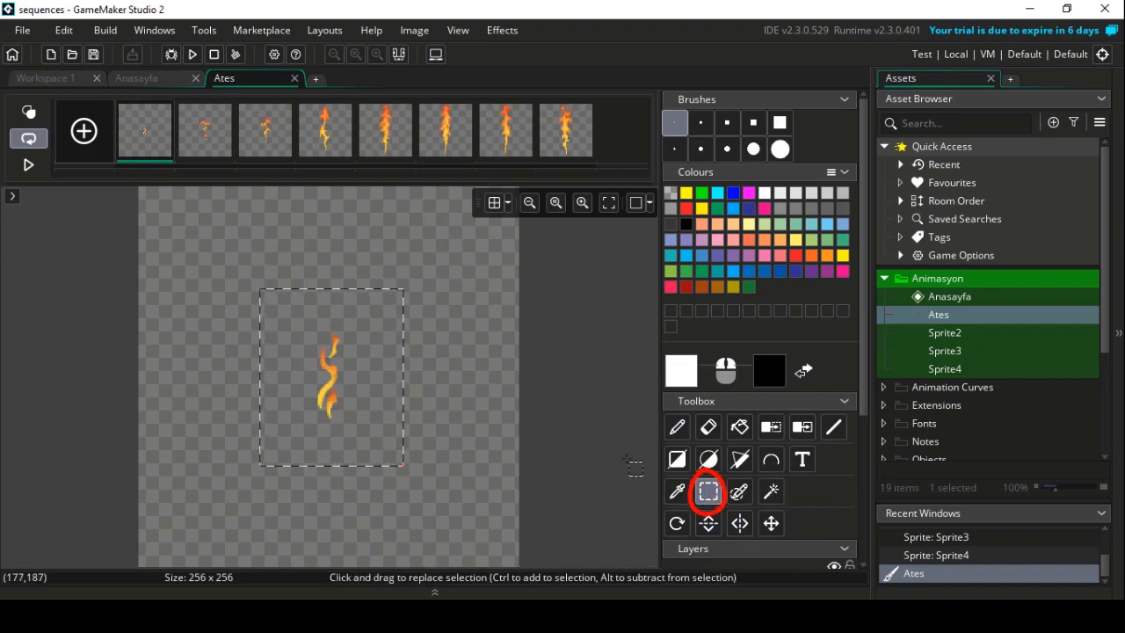
left_click(678, 524)
mouse_move(371, 306)
left_mouse_down()
mouse_move(431, 348)
mouse_move(449, 437)
mouse_move(334, 533)
left_mouse_up()
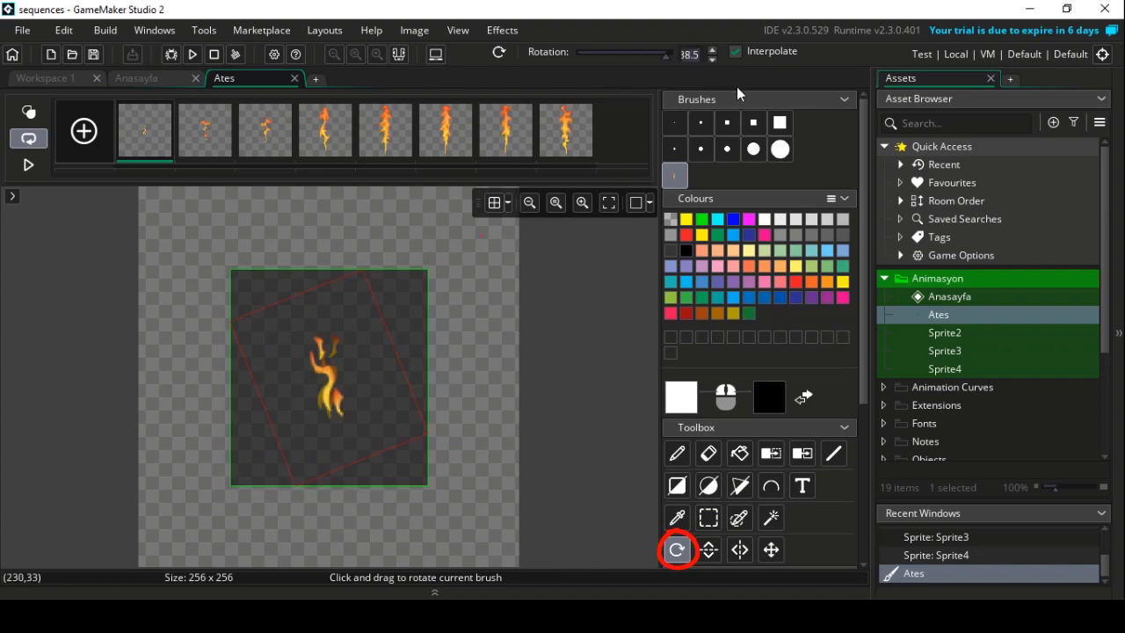
type("90")
key("Return")
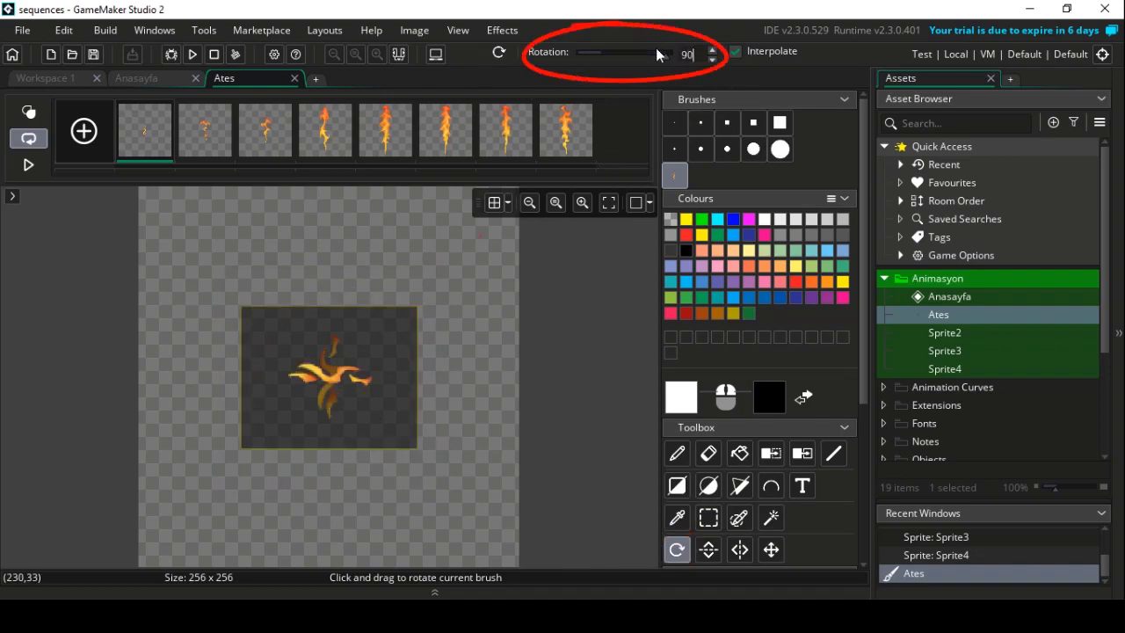
- Erase the upright flame from the first frame and stamp the rotated copy at the centre of the canvas
left_click(708, 453)
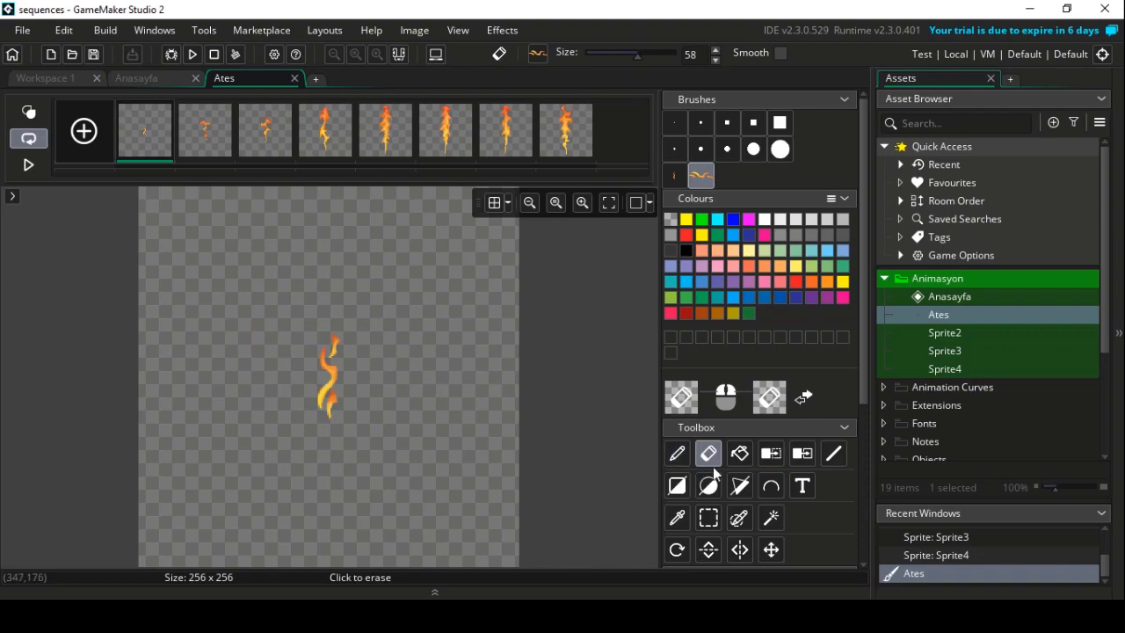
left_click_drag(337, 332, 334, 372)
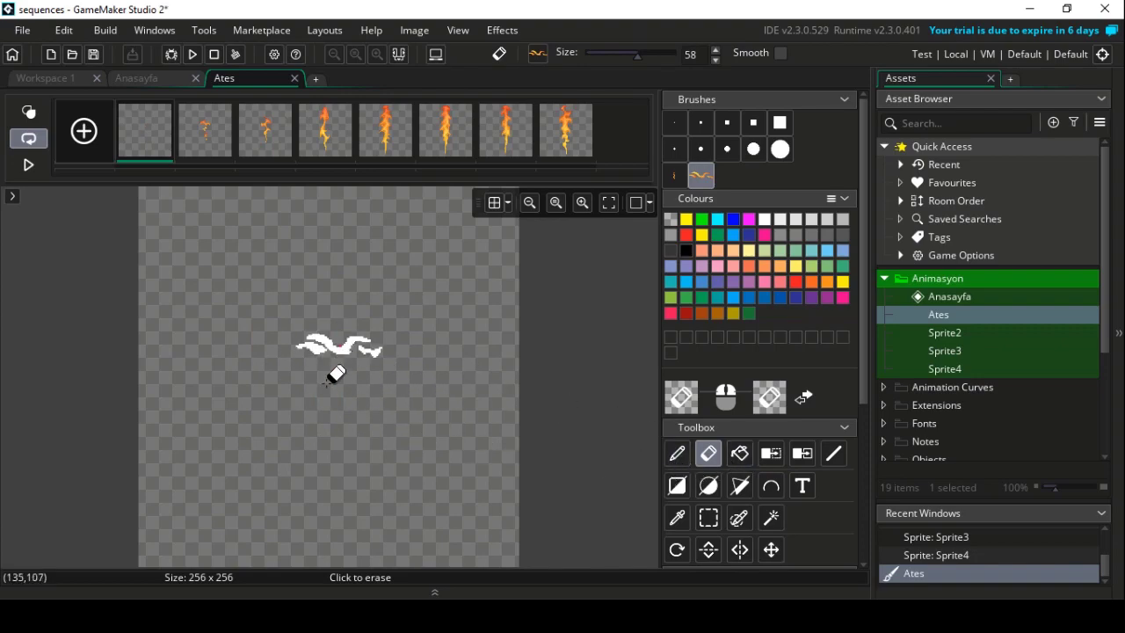
left_click(680, 458)
left_click(338, 389)
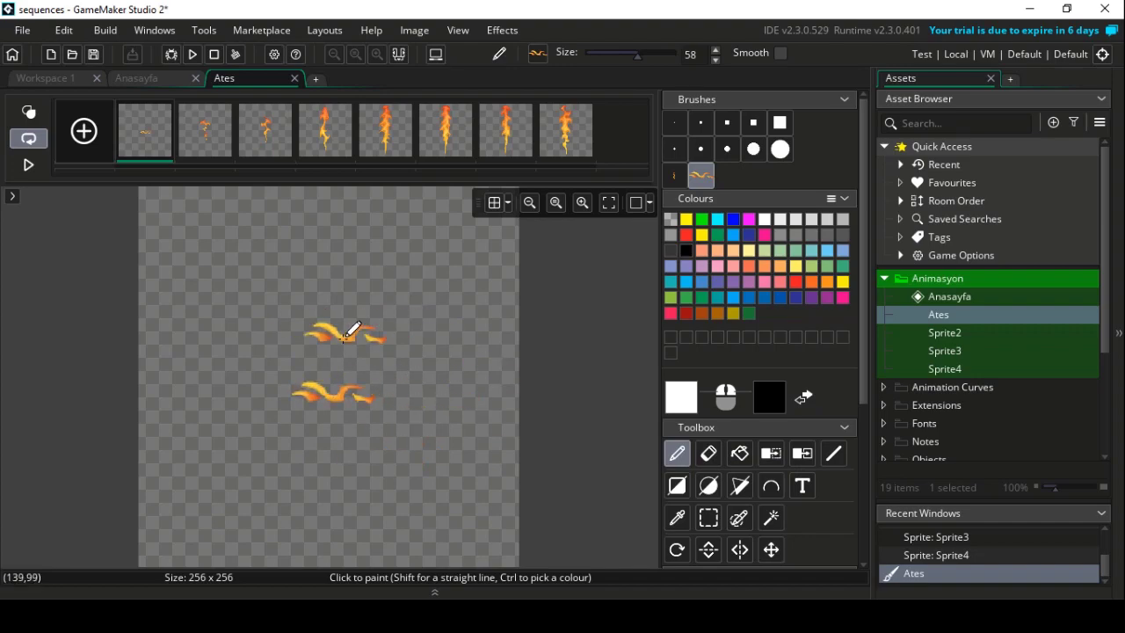
- Select the whole flame in the second frame and set its brush copy's rotation to 90
left_click(205, 132)
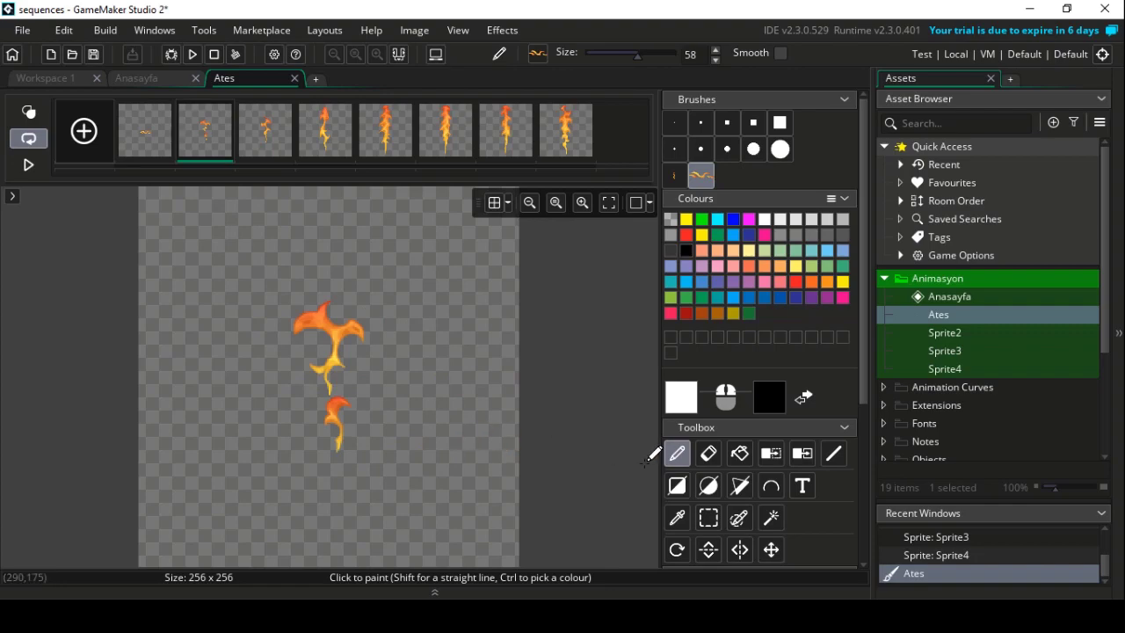
left_click(708, 517)
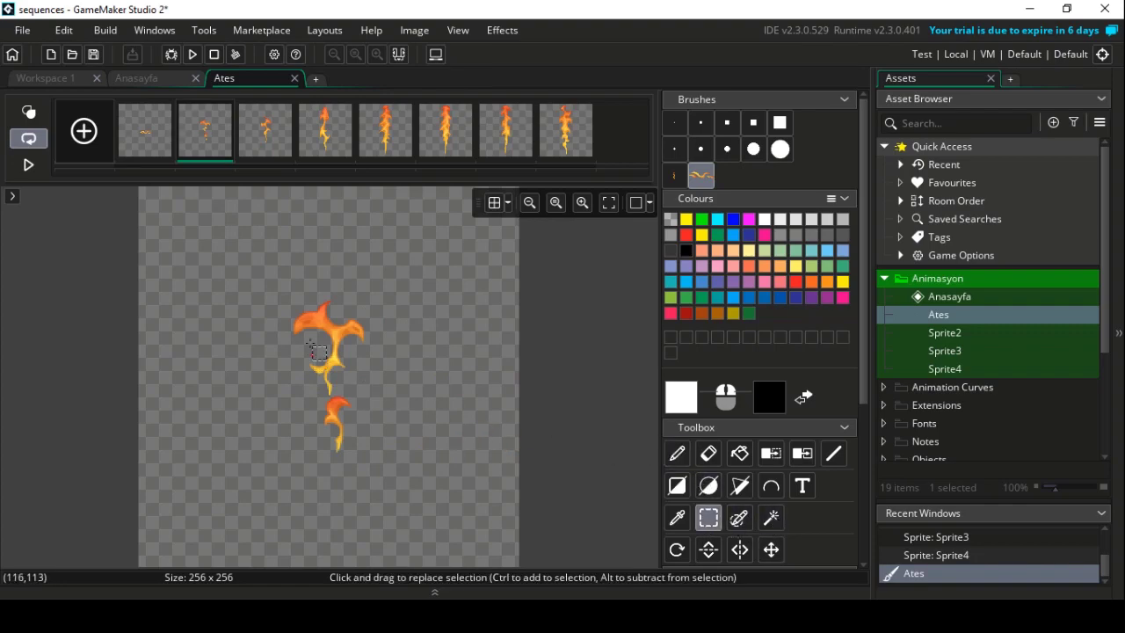
left_click_drag(267, 288, 412, 482)
left_click(682, 550)
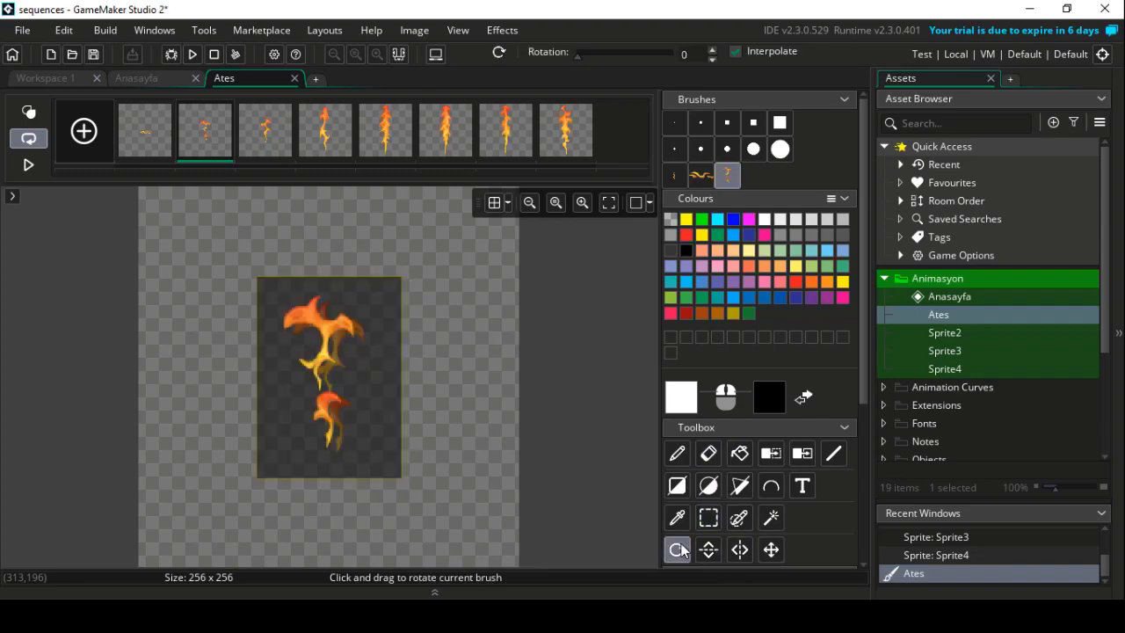
left_click(690, 52)
type("90")
key("Return")
- Erase the original flame from the second frame and stamp the horizontal copy at the canvas centre
left_click(708, 452)
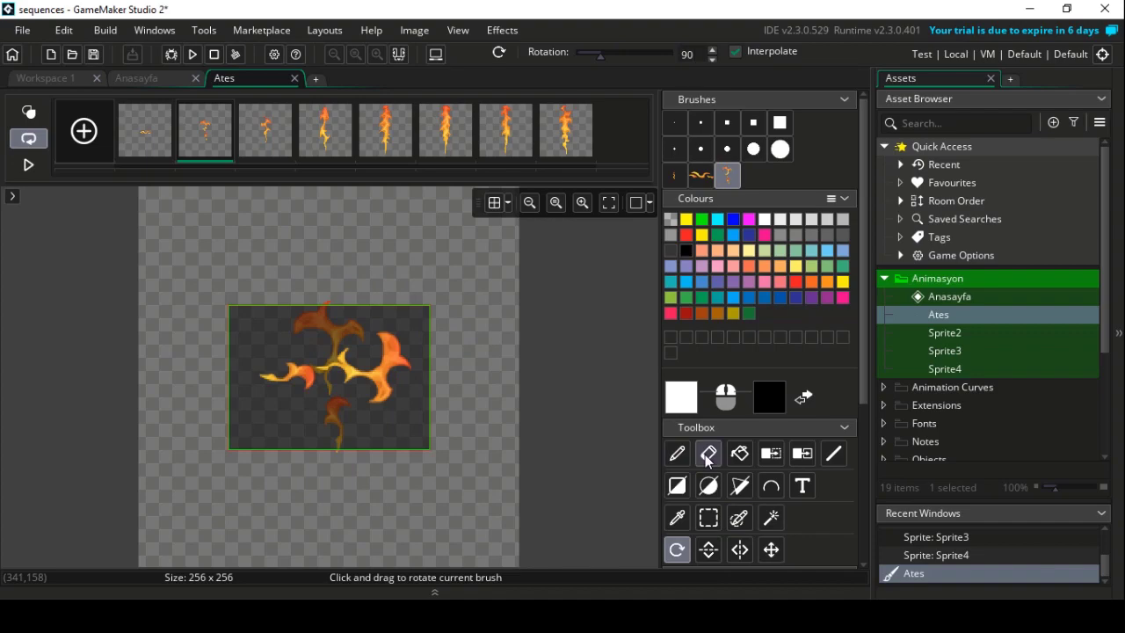
mouse_move(431, 394)
left_mouse_down()
mouse_move(354, 335)
mouse_move(317, 447)
mouse_move(263, 414)
mouse_move(270, 350)
left_mouse_up()
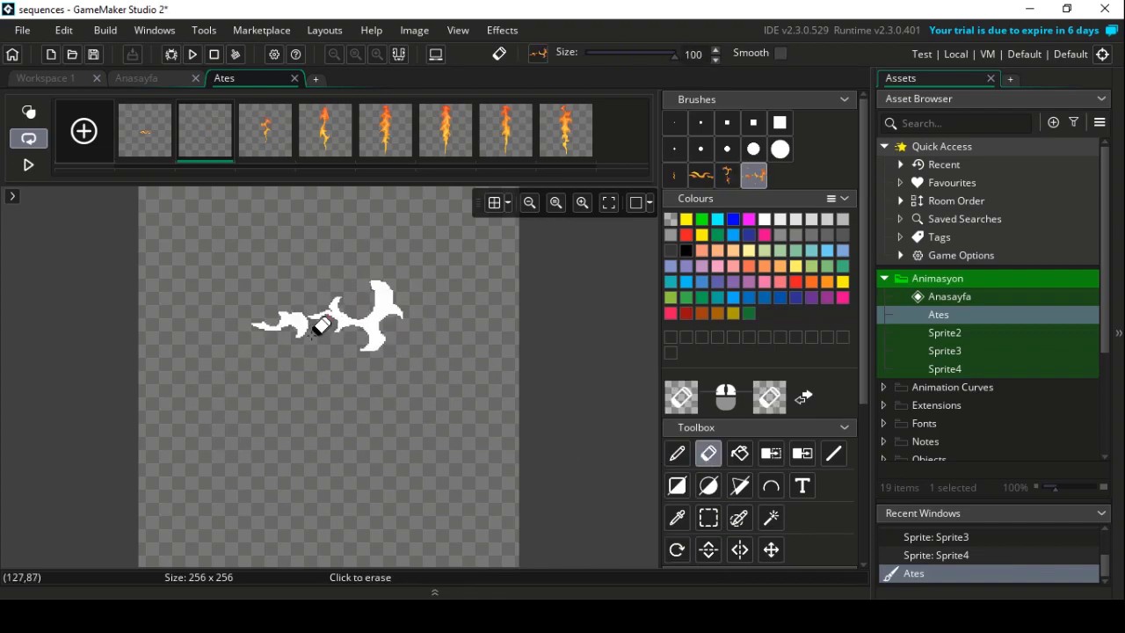
left_click(677, 453)
left_click(334, 380)
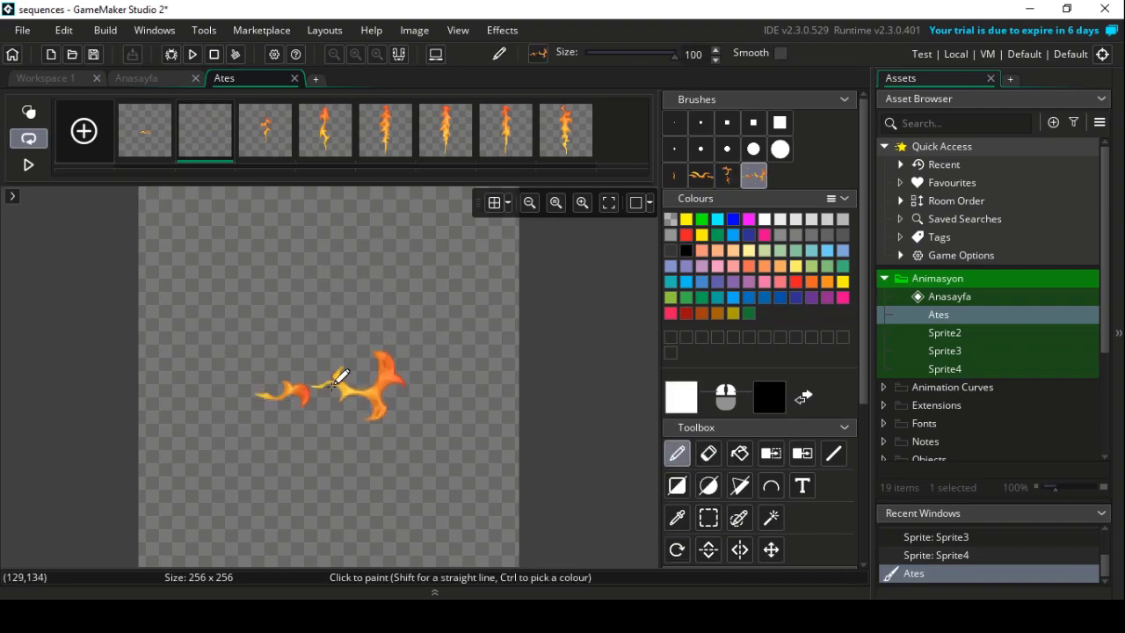
- Select the whole flame in the third frame and rotate its brush copy by 90 degrees
left_click(278, 141)
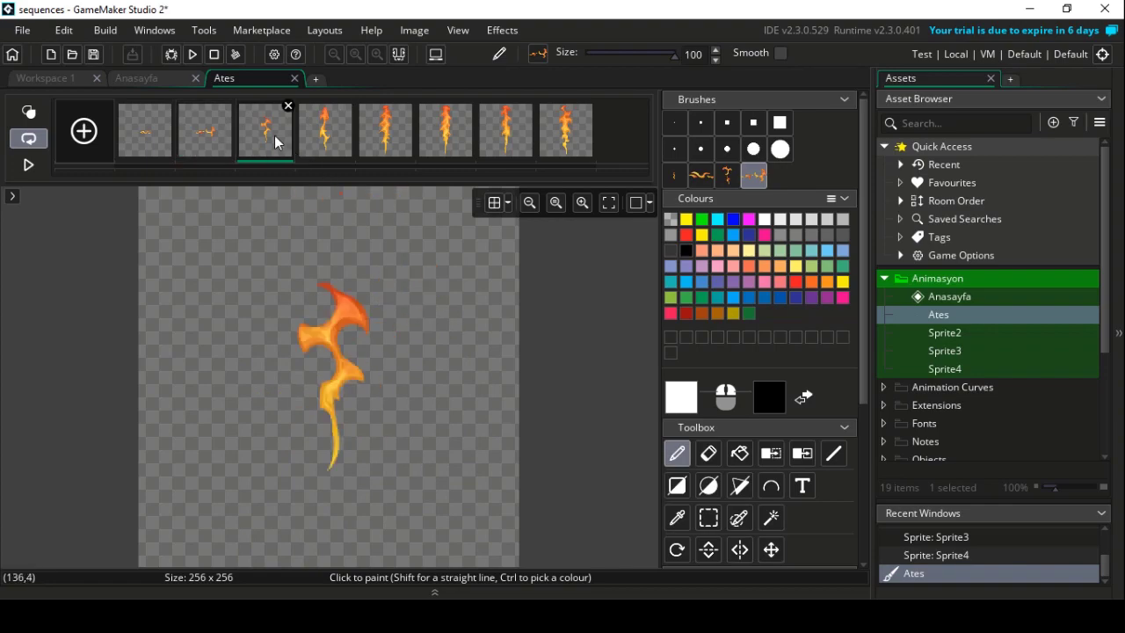
left_click(710, 519)
left_click_drag(259, 254, 421, 494)
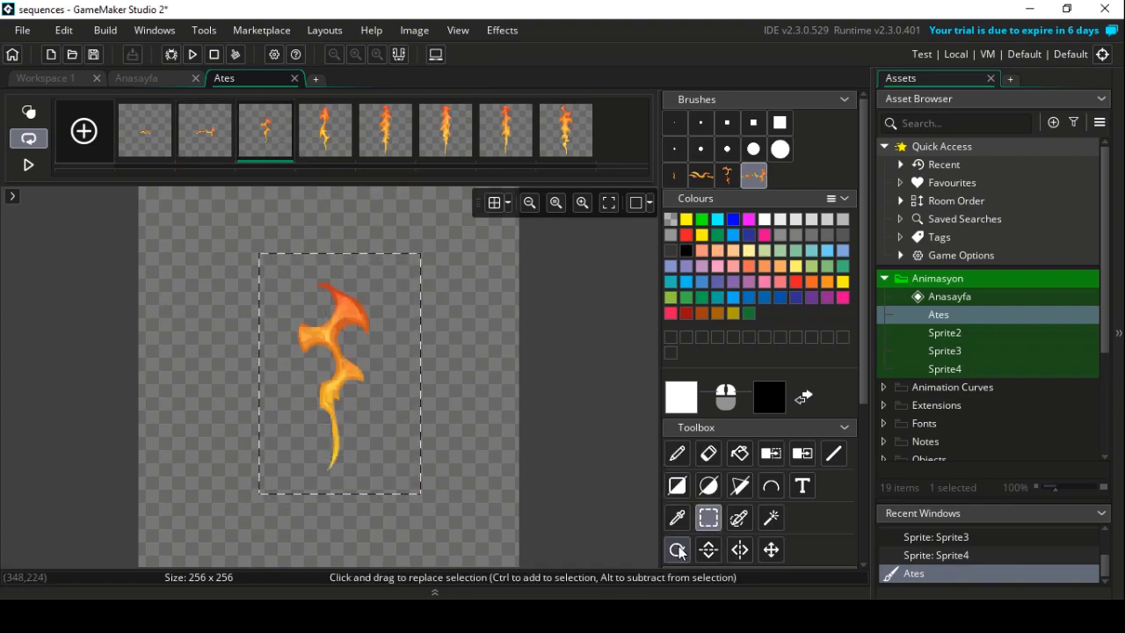
left_click(678, 550)
type("90")
key("Return")
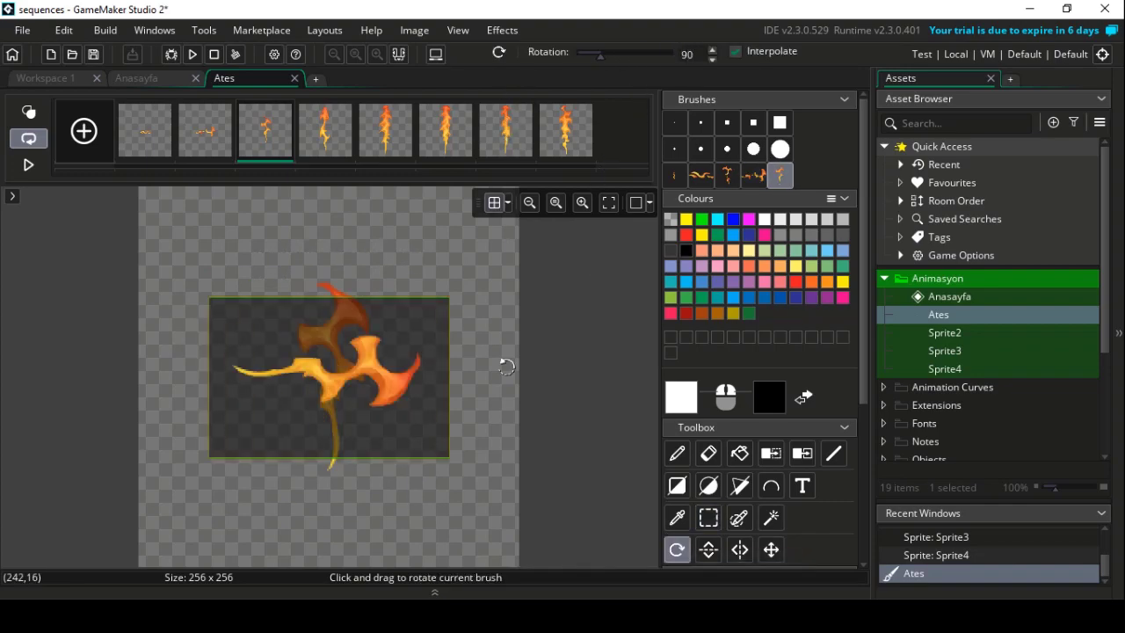
- Clear the upright flame from the third frame with the eraser and stamp its rotated copy in the centre
left_click(708, 454)
left_click(336, 314)
left_click(687, 457)
left_click(334, 377)
- Select the whole flame in the fourth frame and set the rotation of its brush copy to 90
left_click(325, 132)
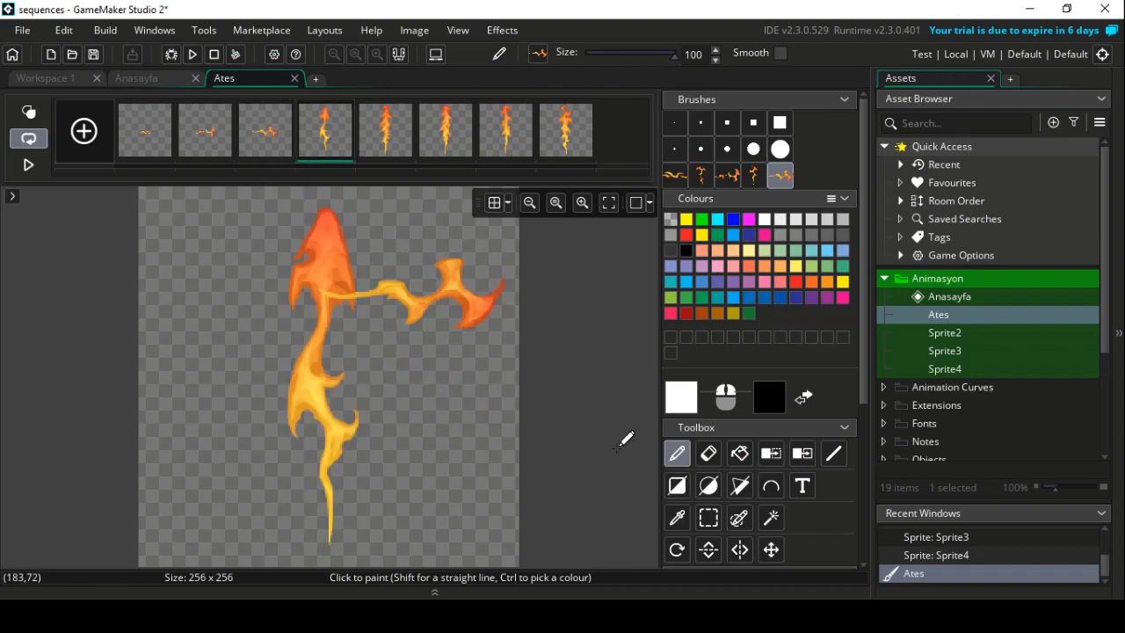
left_click(708, 518)
mouse_move(250, 200)
left_mouse_down()
mouse_move(451, 533)
mouse_move(416, 547)
left_mouse_up()
left_click(678, 550)
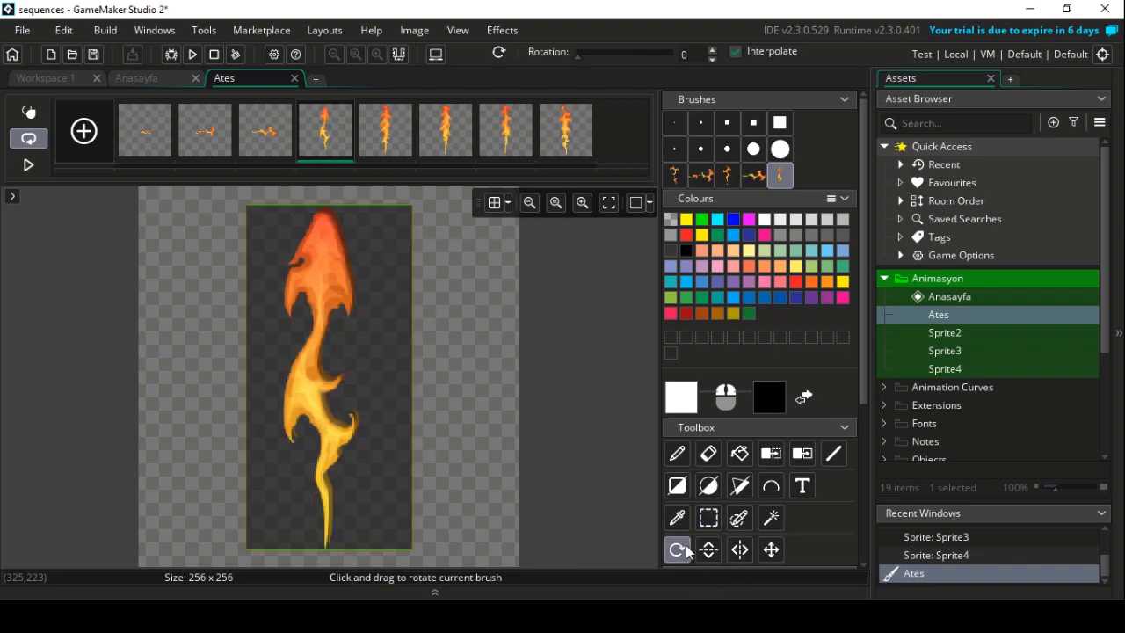
left_click(620, 52)
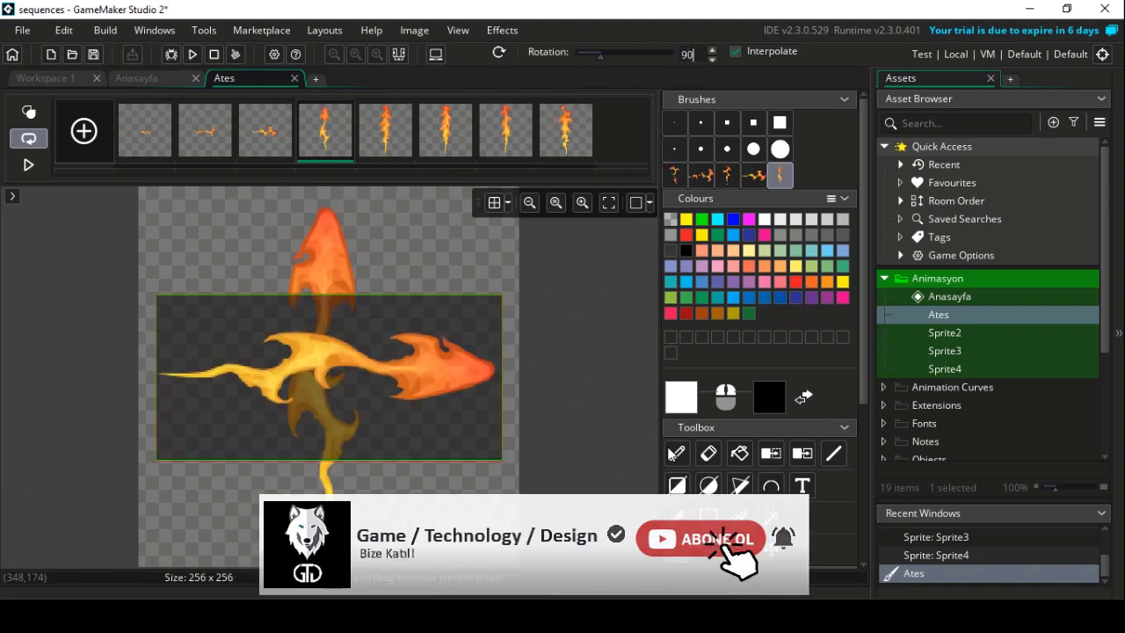
- Erase the vertical flame from the fourth frame and paint its rotated copy once at the canvas centre
left_click(707, 454)
mouse_move(325, 215)
left_mouse_down()
mouse_move(304, 457)
mouse_move(329, 479)
left_mouse_up()
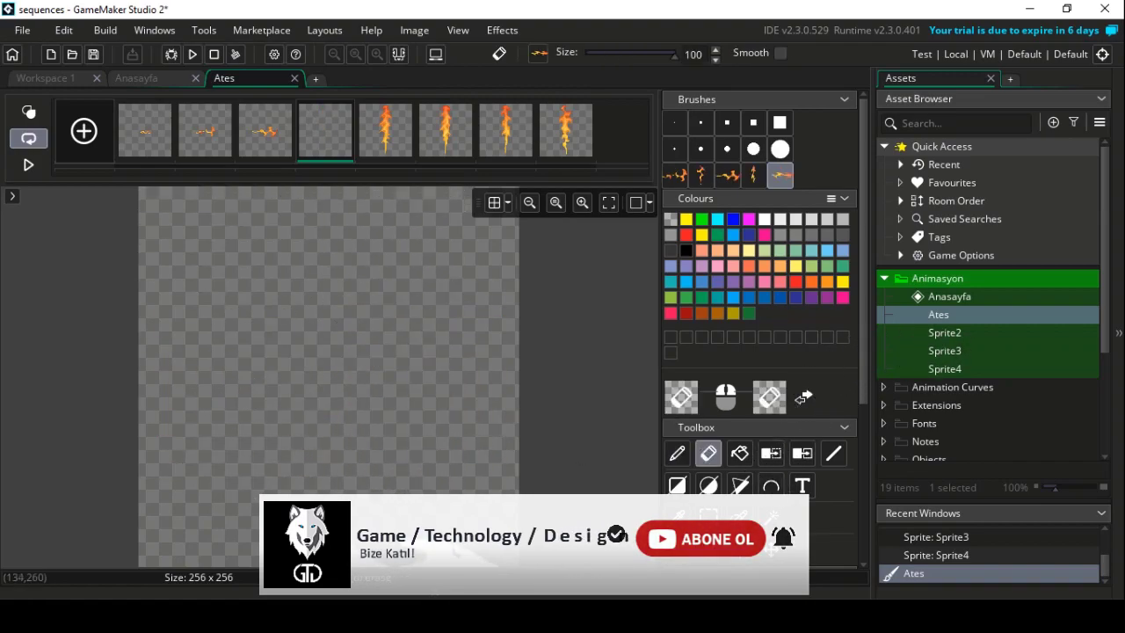
left_click(676, 453)
mouse_move(232, 367)
left_mouse_down()
mouse_move(320, 359)
mouse_move(334, 373)
left_mouse_up()
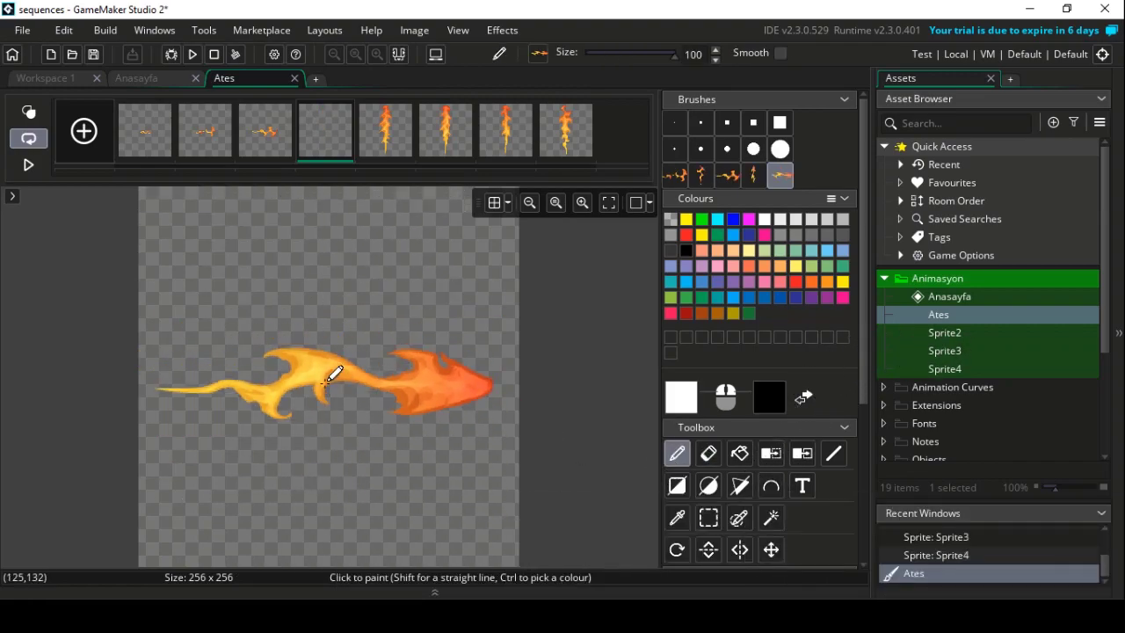
- Select the whole flame in the fifth frame and rotate its brush copy by 90 degrees
left_click(384, 132)
left_click(708, 517)
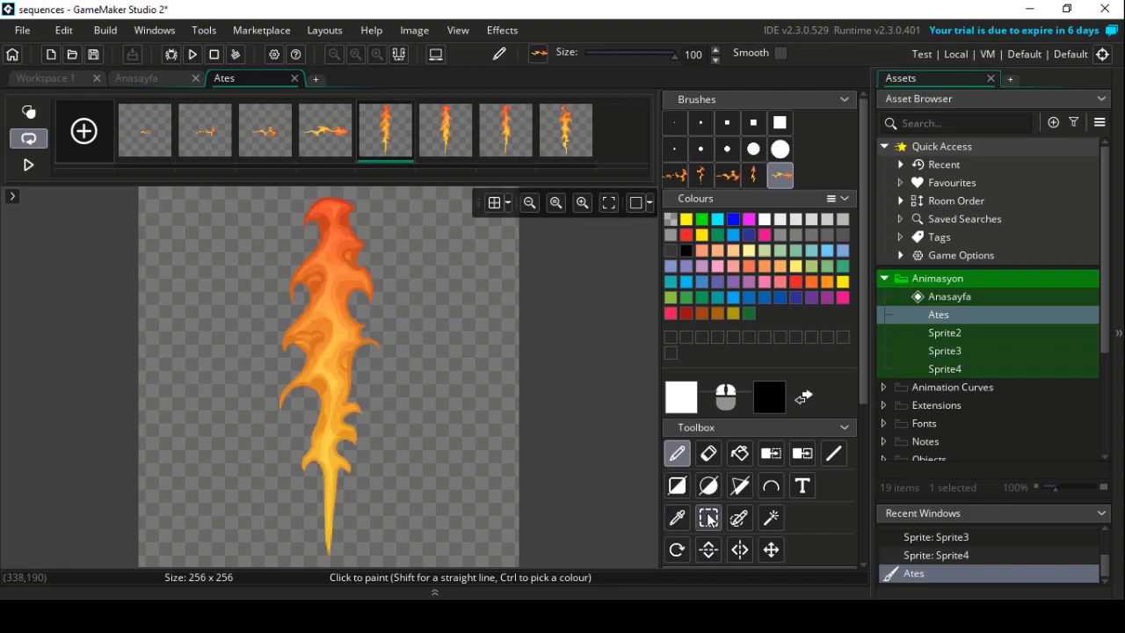
left_click_drag(241, 200, 431, 556)
left_click(677, 549)
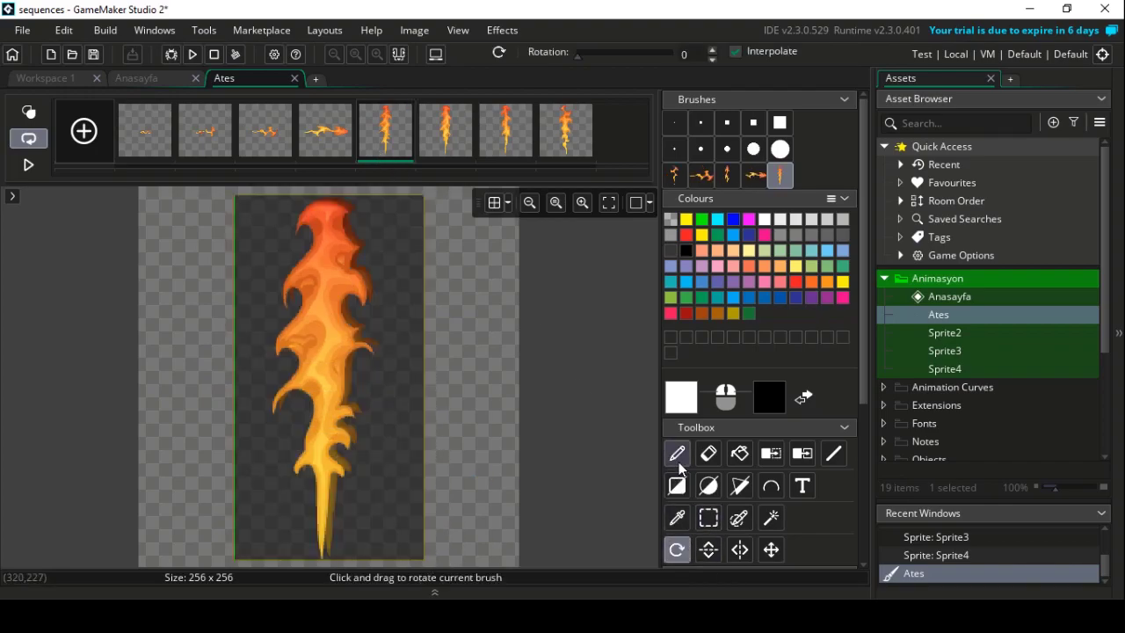
type("90")
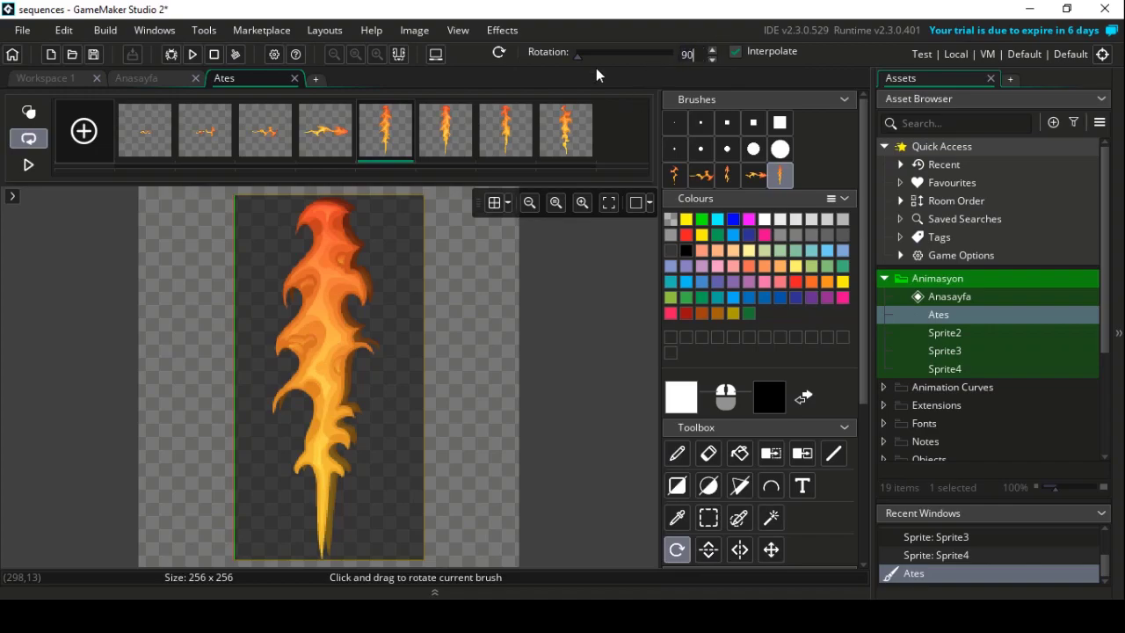
key("Return")
- Erase the vertical flame from the fifth frame and stamp its horizontal copy at the canvas centre
left_click(706, 453)
mouse_move(329, 229)
left_mouse_down()
mouse_move(319, 220)
mouse_move(325, 453)
left_mouse_up()
left_click(676, 453)
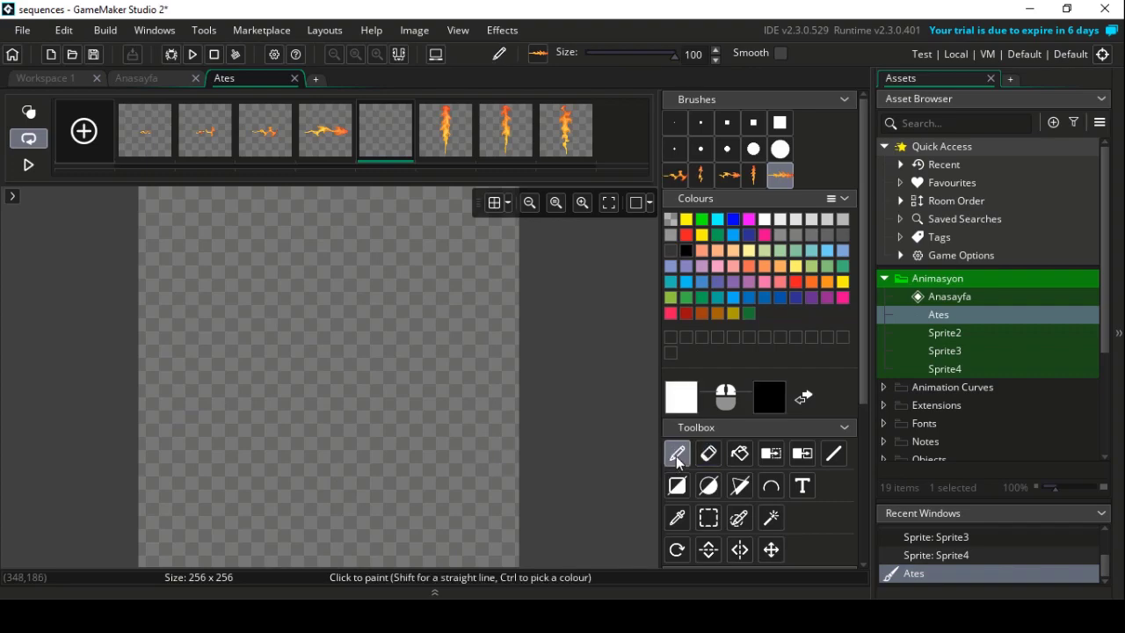
left_click(327, 377)
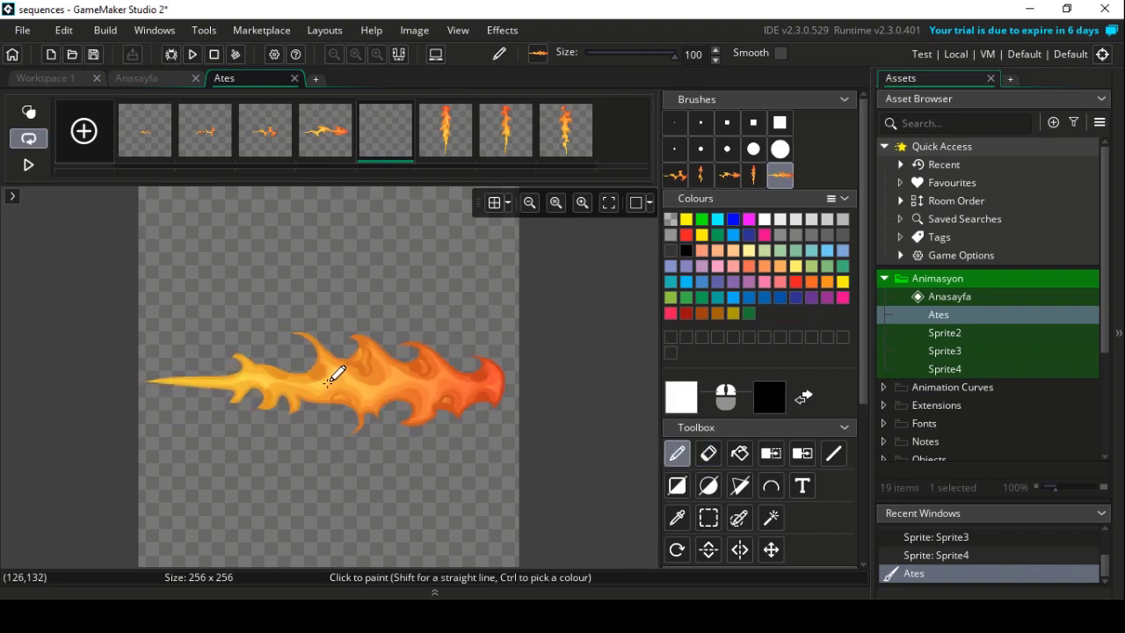
- Select the whole flame in the sixth frame and set its brush copy's rotation to 90
left_click(445, 130)
left_click(710, 517)
left_click_drag(240, 191, 427, 573)
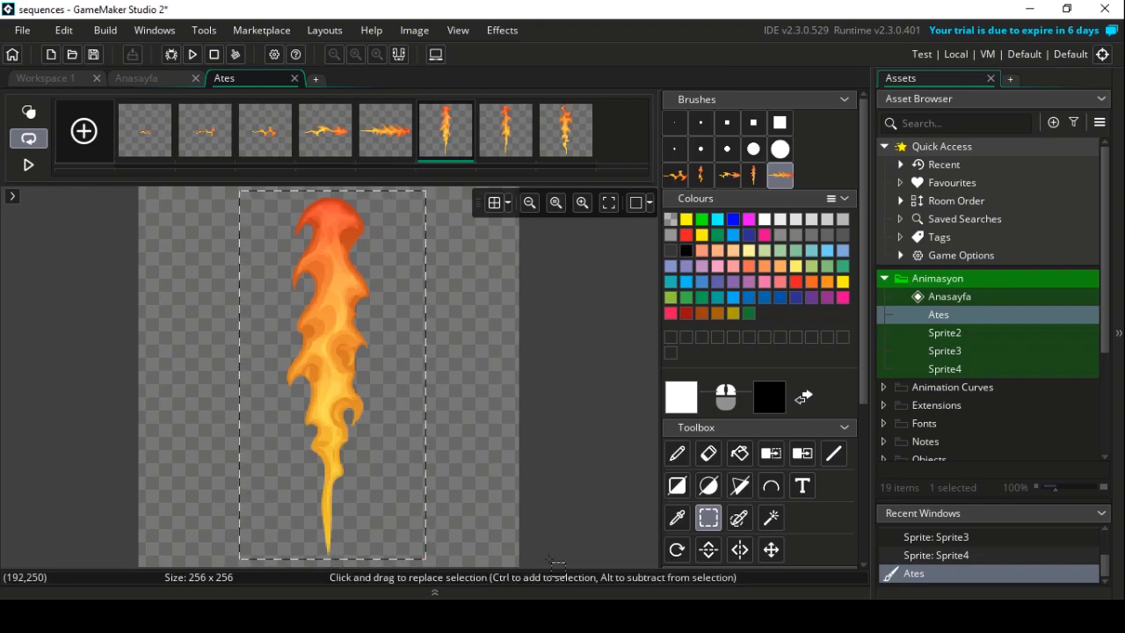
left_click(676, 549)
type("90")
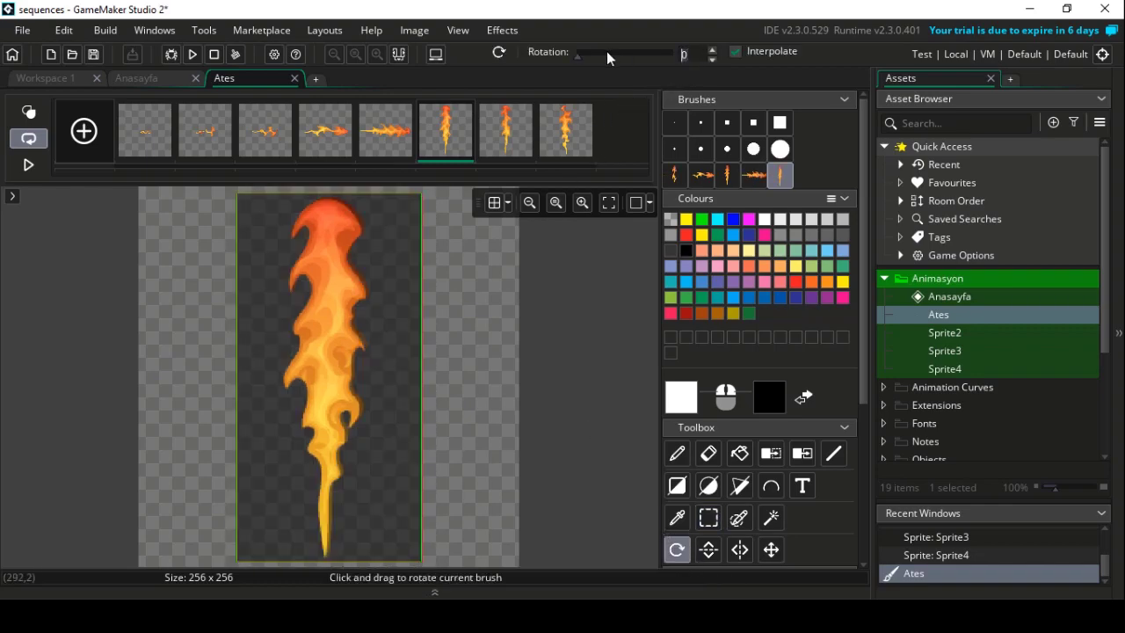
key("Return")
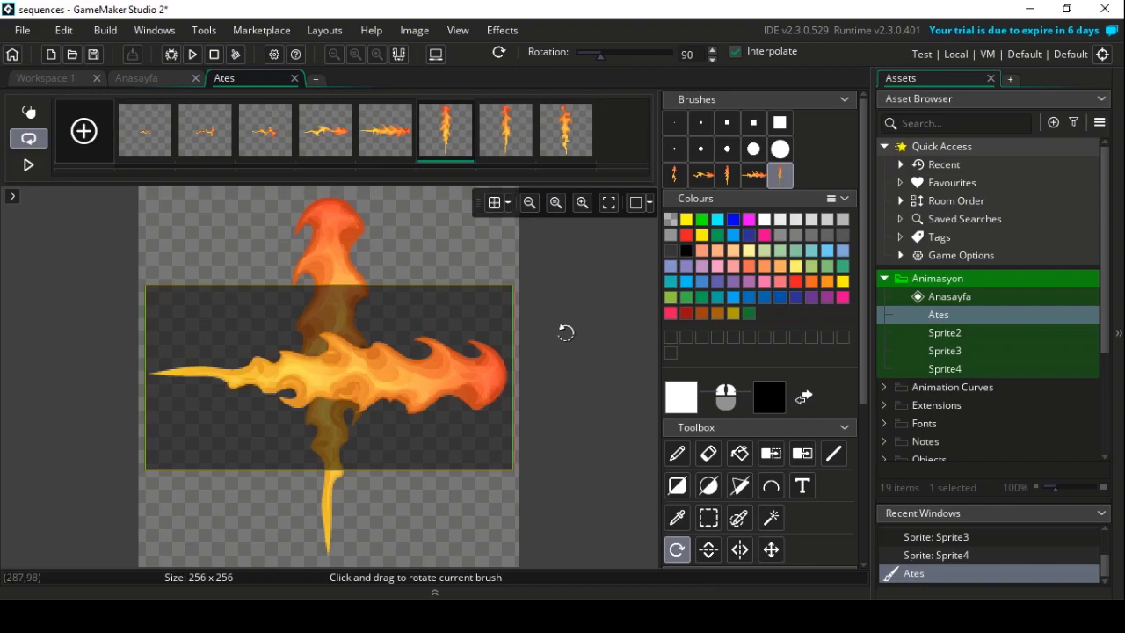
- Erase the upright flame from the sixth frame and stamp the rotated copy in the centre of the canvas
left_click(708, 452)
mouse_move(389, 329)
left_mouse_down()
mouse_move(265, 558)
mouse_move(275, 373)
mouse_move(378, 338)
left_mouse_up()
left_click(678, 453)
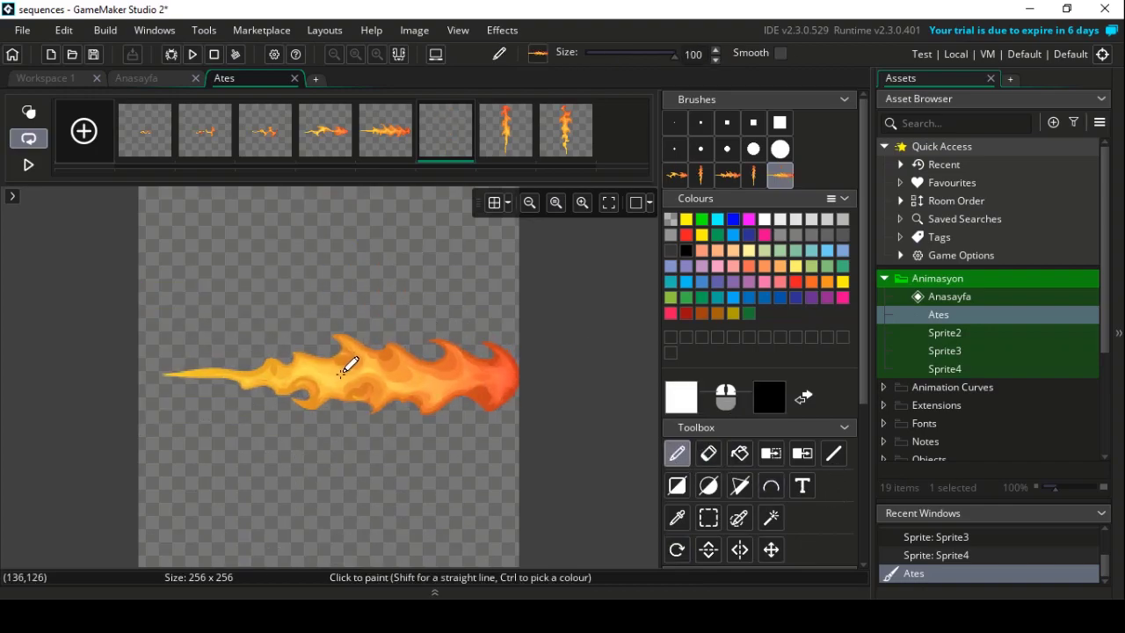
left_click(332, 375)
- Select the whole flame in the seventh frame and rotate its brush copy by 90 degrees
left_click(506, 131)
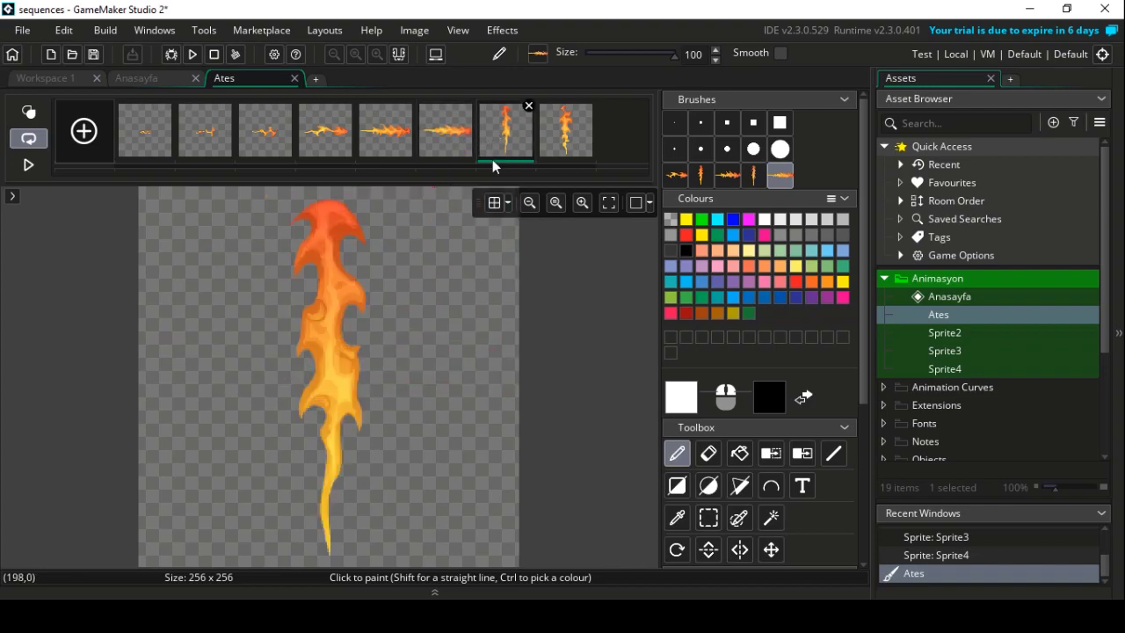
left_click(708, 518)
left_click_drag(233, 190, 444, 561)
left_click(676, 551)
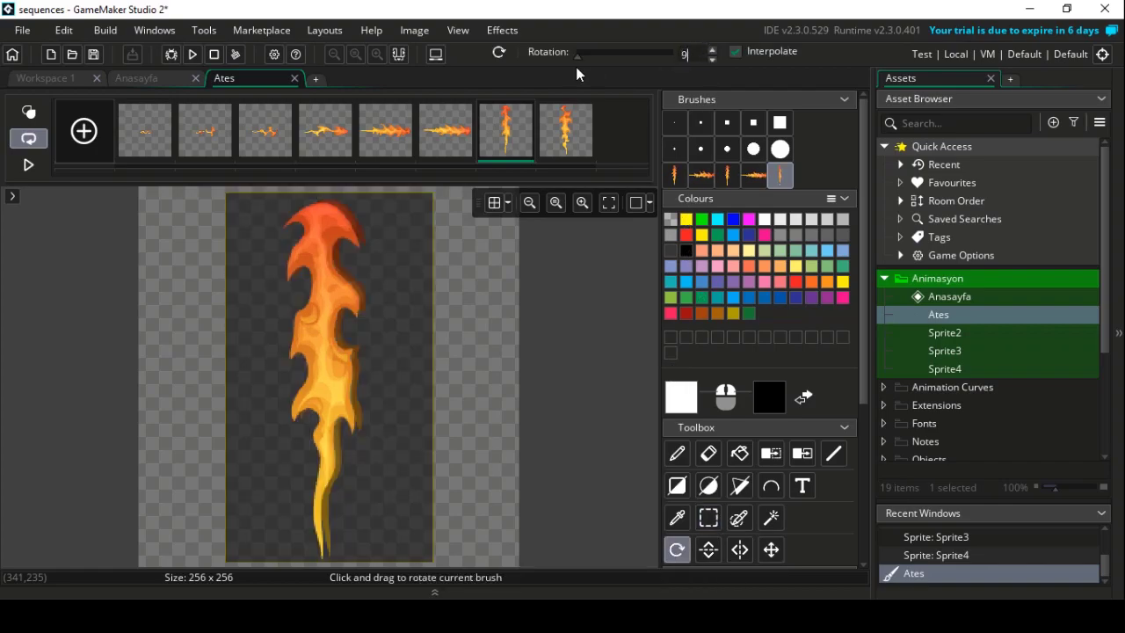
type("90")
- Erase the upright flame from the seventh frame and stamp its horizontal copy at the canvas centre
left_click(705, 456)
left_click_drag(404, 219, 279, 272)
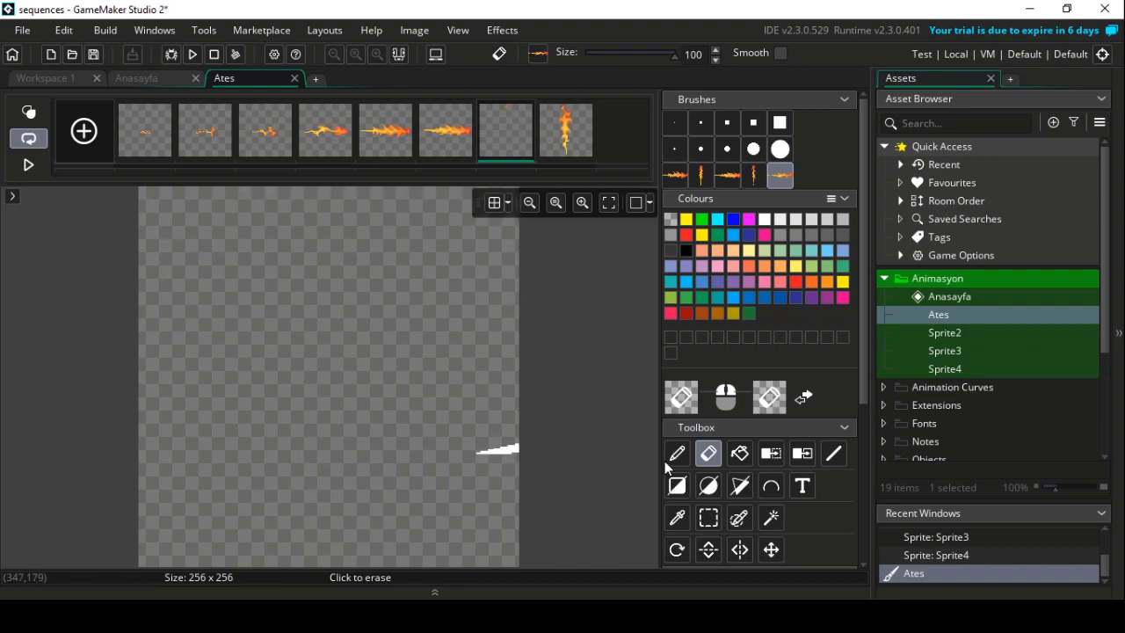
key("d")
left_click(334, 385)
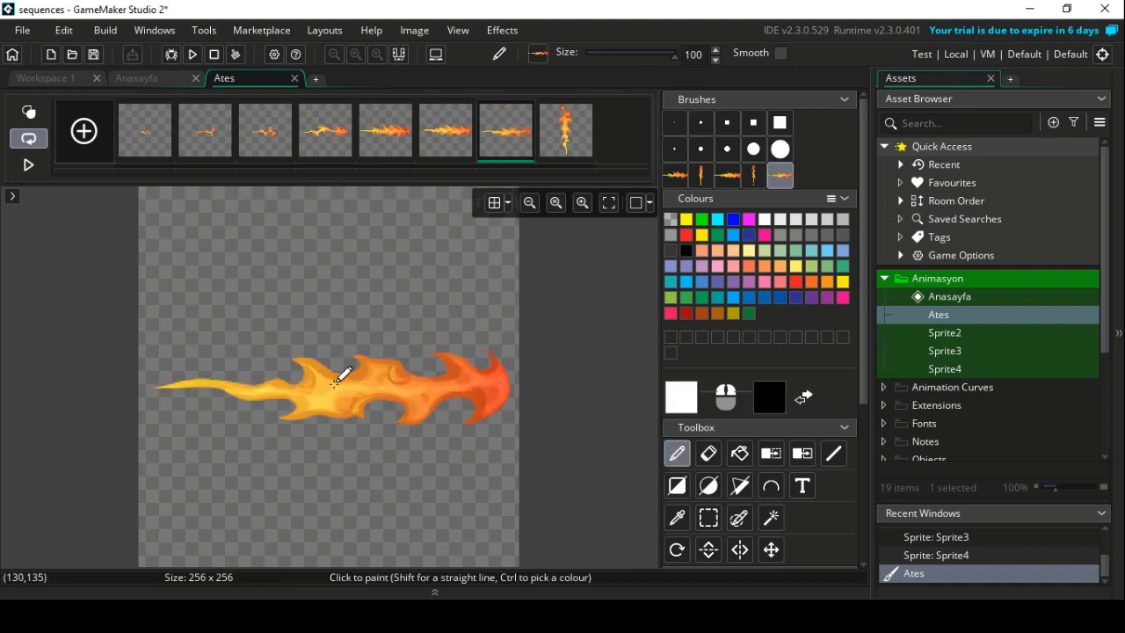
- Select the whole flame in the eighth frame and set its brush copy's rotation to 90
left_click(541, 141)
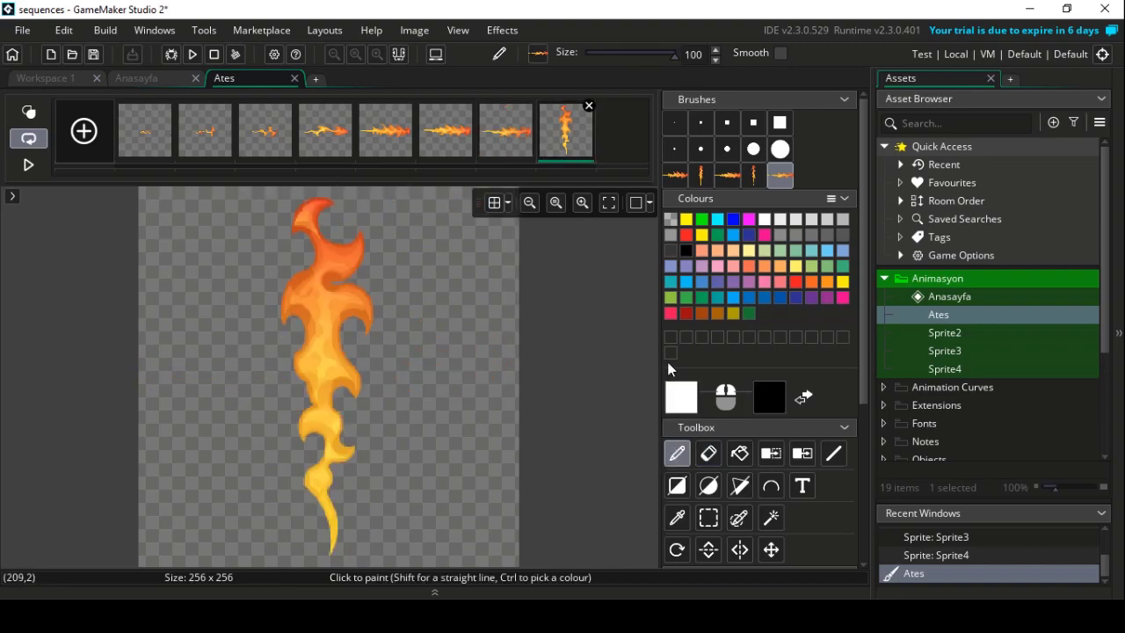
left_click(708, 518)
left_click_drag(243, 197, 421, 562)
left_click(676, 549)
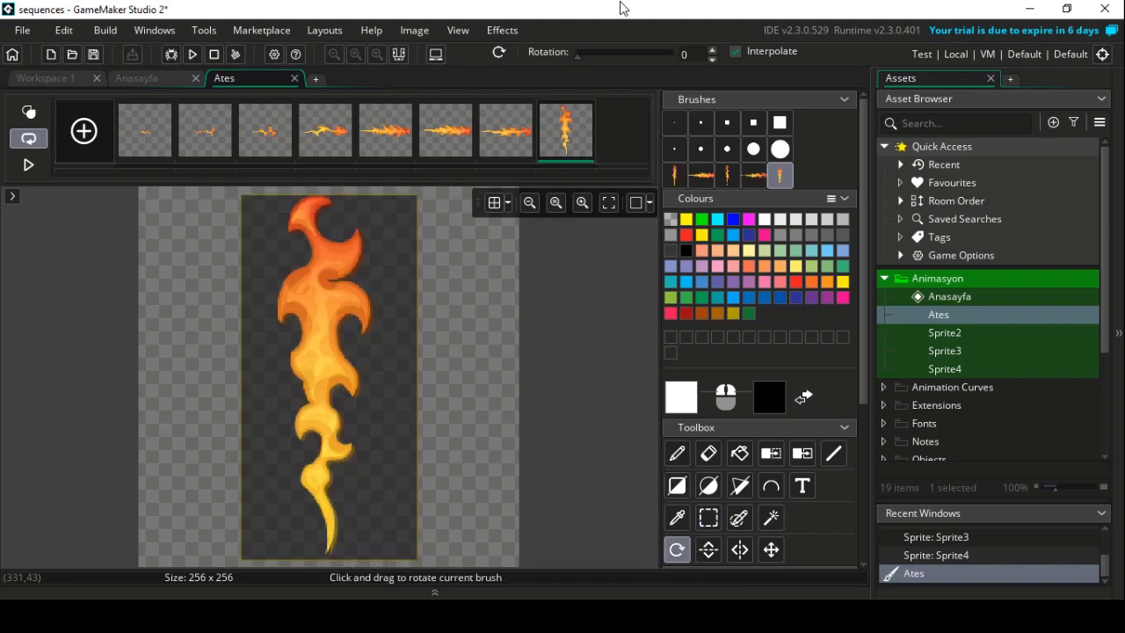
double_click(692, 51)
type("90")
key("Return")
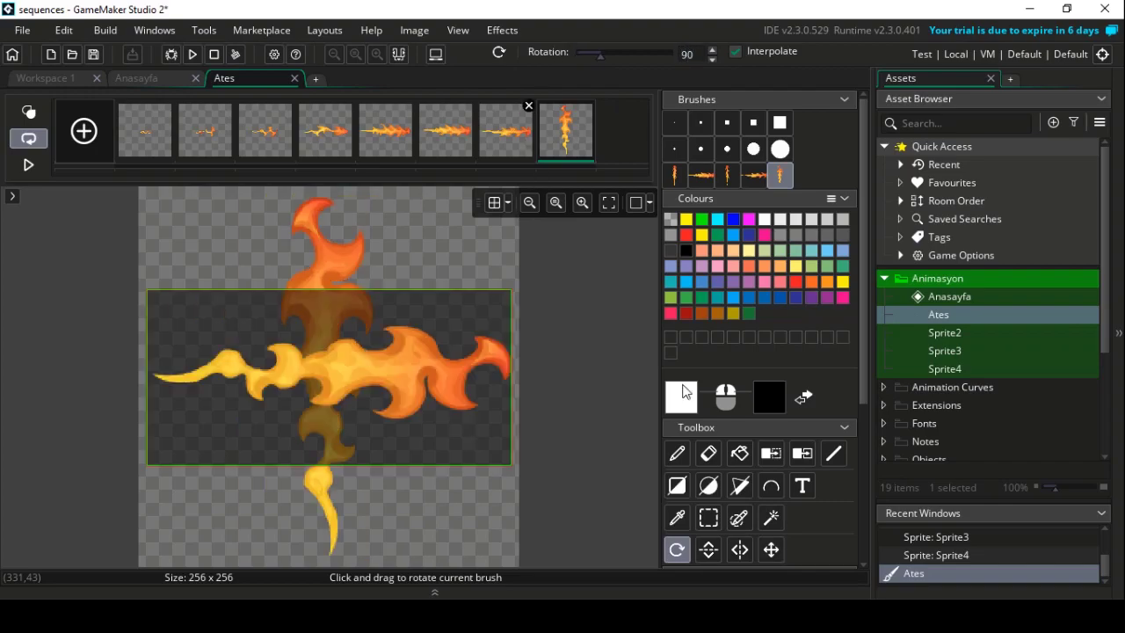
- Erase the upright flame from the eighth frame and stamp its horizontal copy at the canvas centre
left_click(709, 453)
left_click(373, 461)
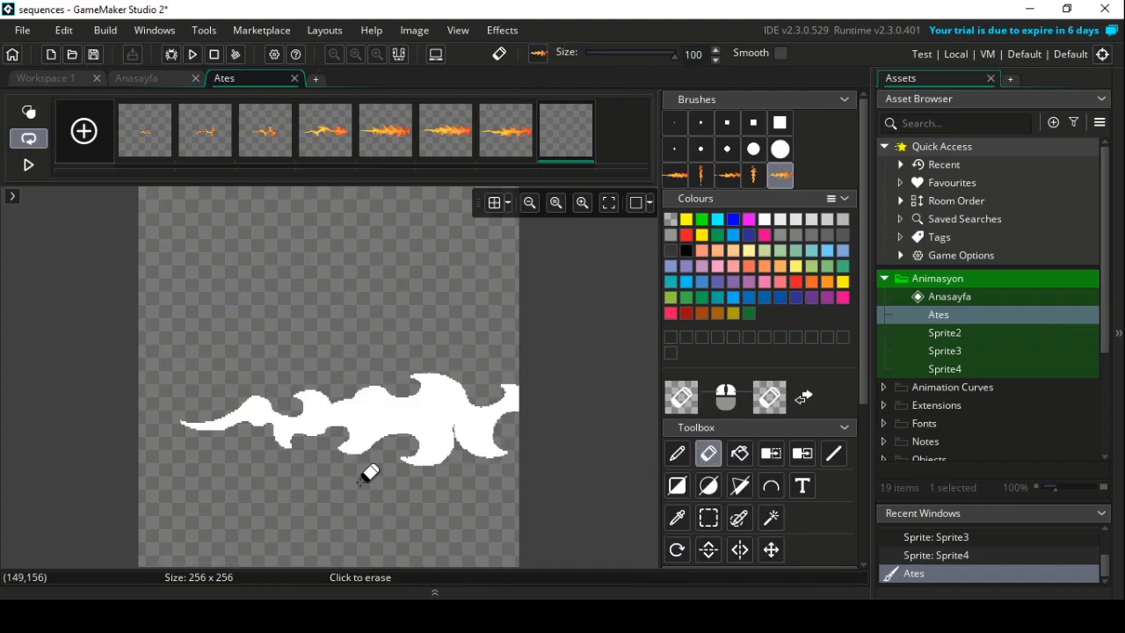
left_click(677, 452)
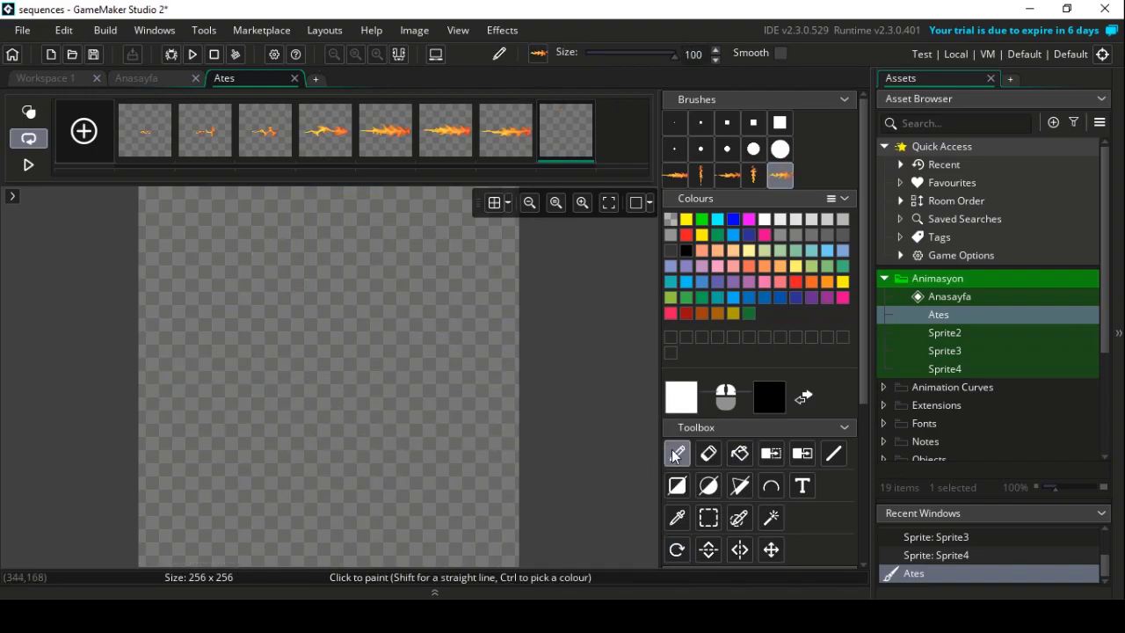
left_click(335, 387)
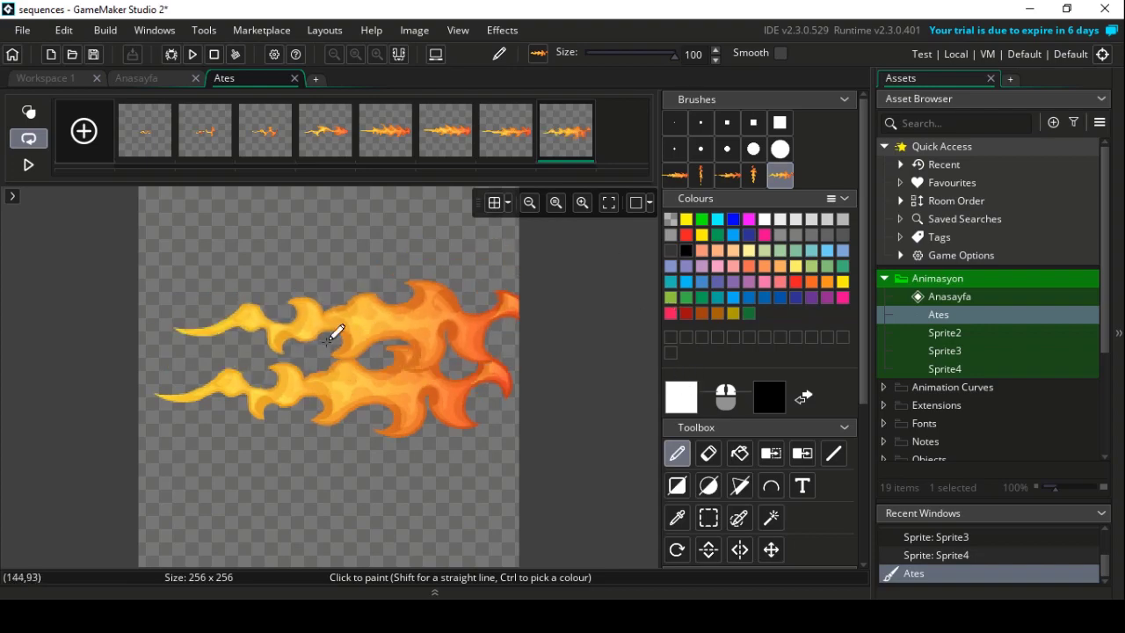
- Rename Sprite2 as Patlama and start an image import for it, going up to the Sequences folder
double_click(957, 338)
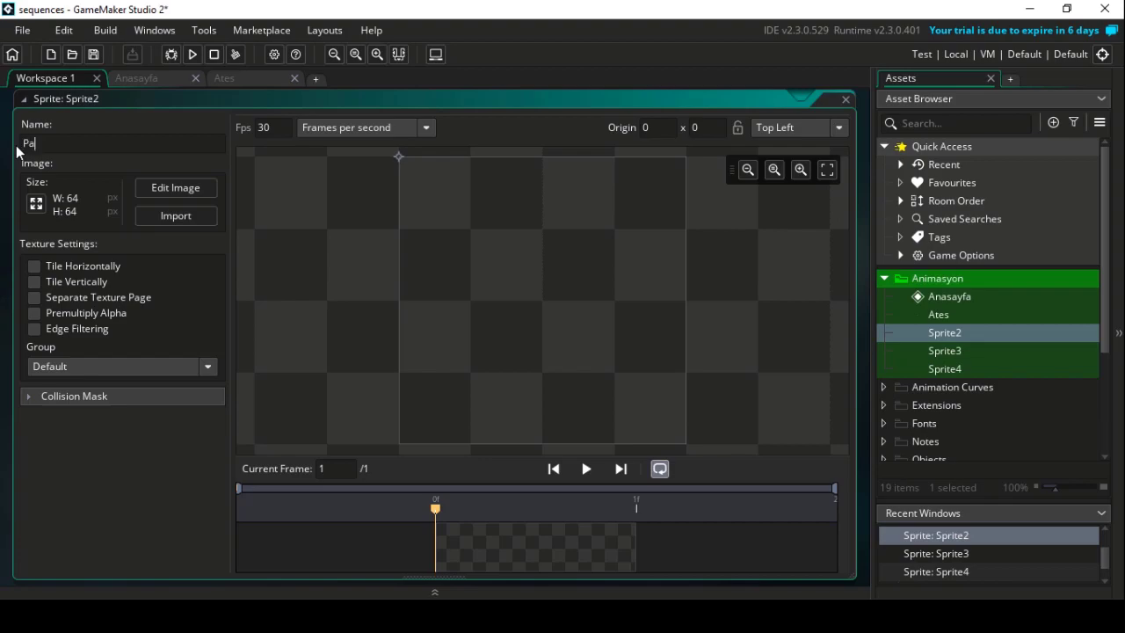
left_click(181, 218)
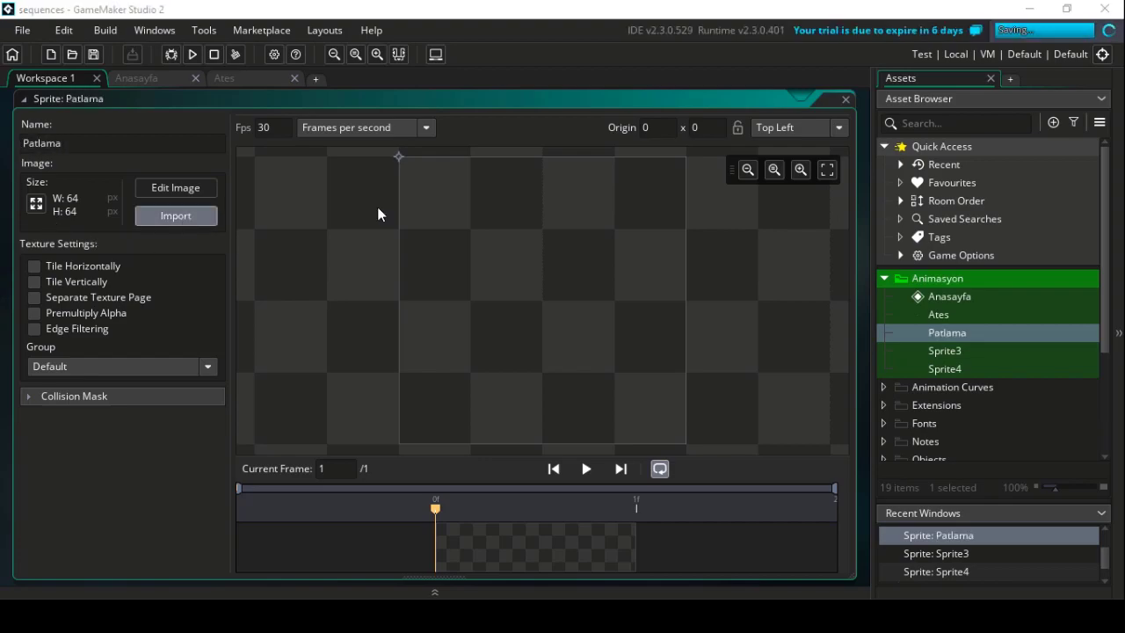
left_click(198, 58)
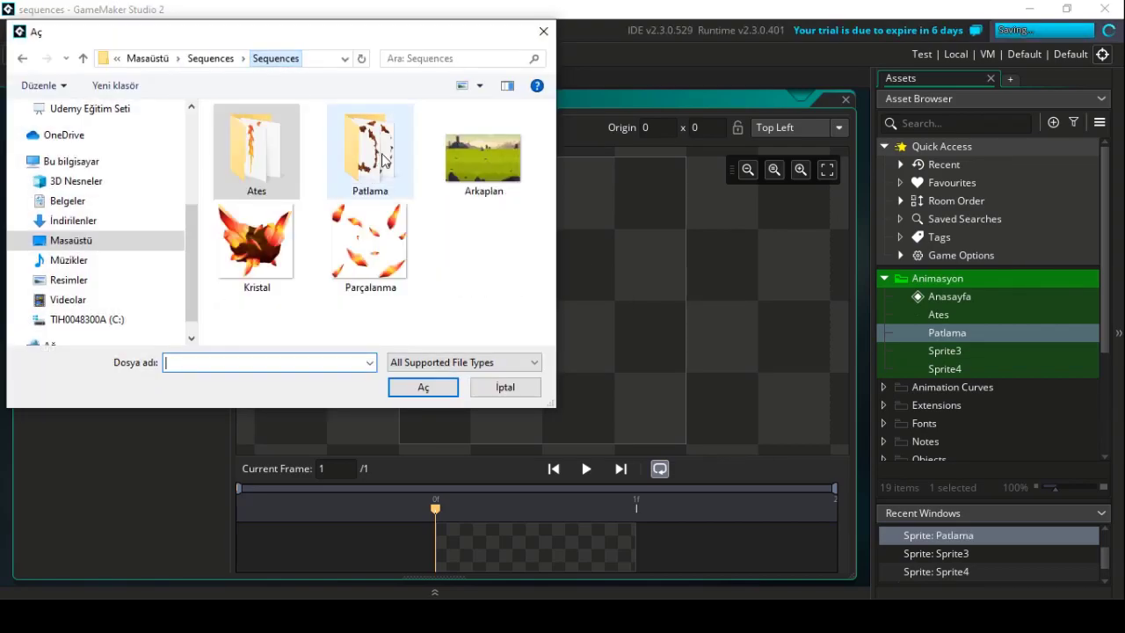
- Import Explosion_A through Explosion_H from the Patlama folder as the sprite's frames and preview the animation
double_click(364, 171)
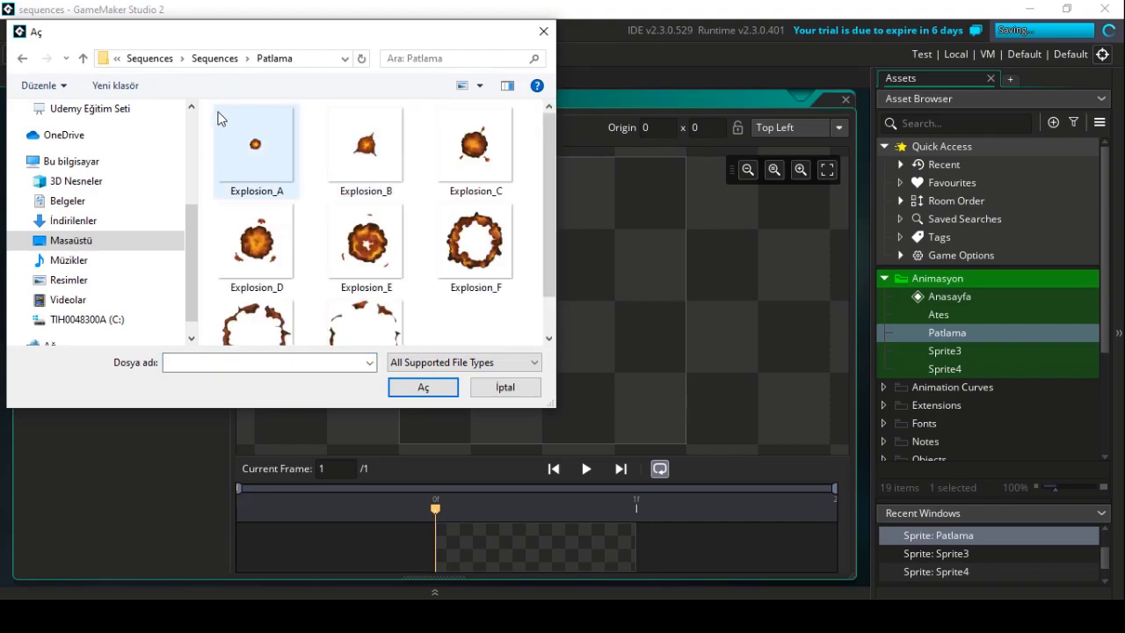
left_click_drag(205, 105, 492, 384)
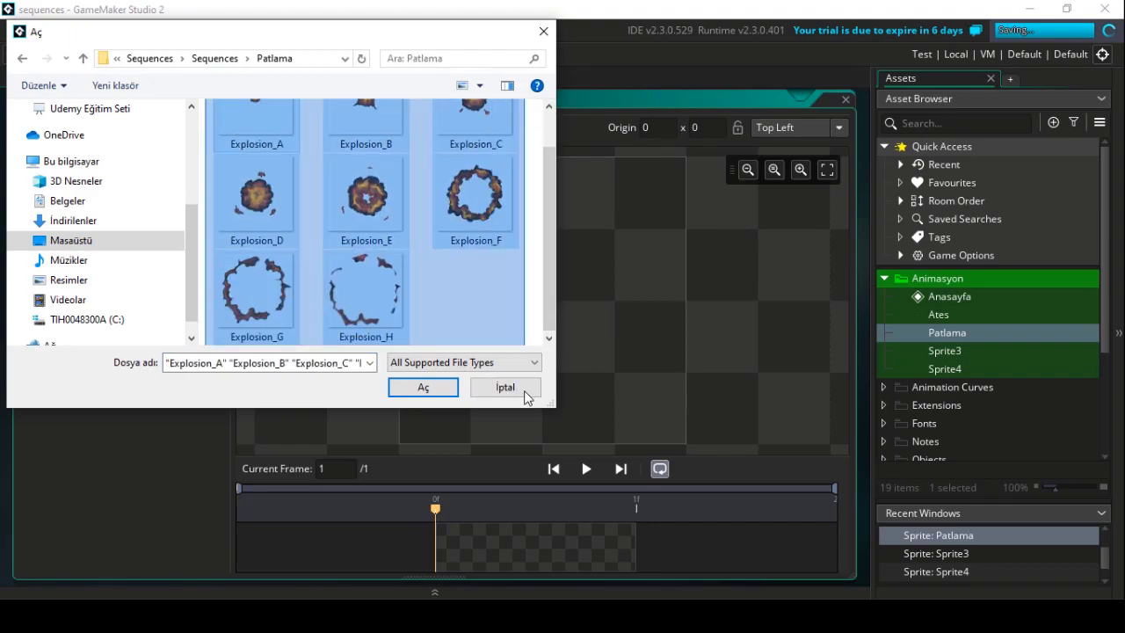
left_click(426, 385)
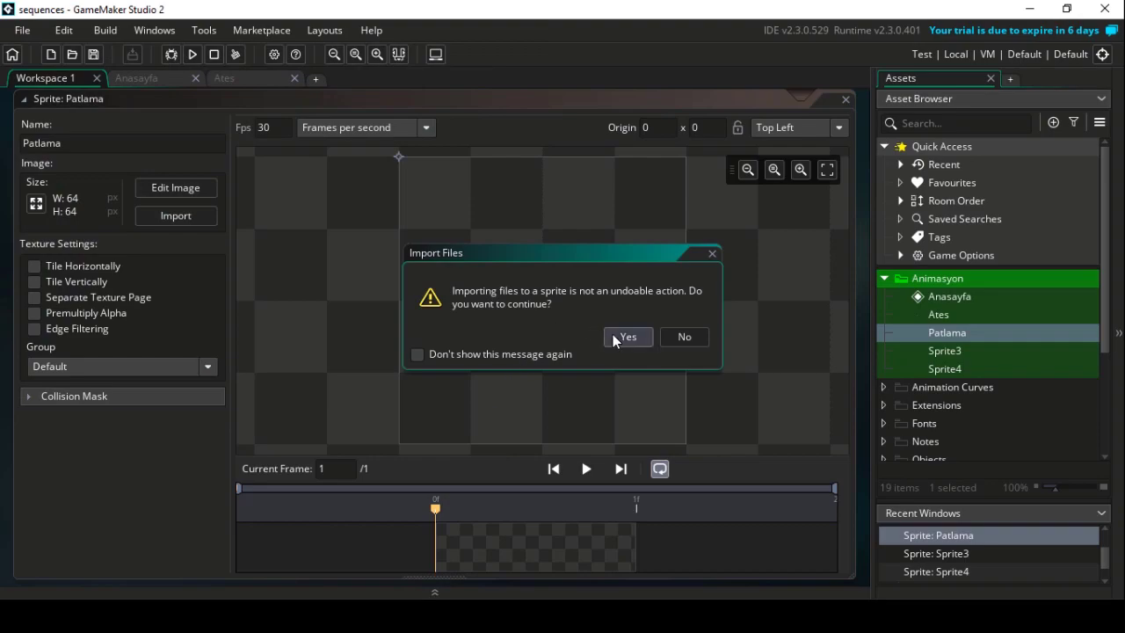
left_click(617, 338)
left_click(587, 469)
left_click(587, 469)
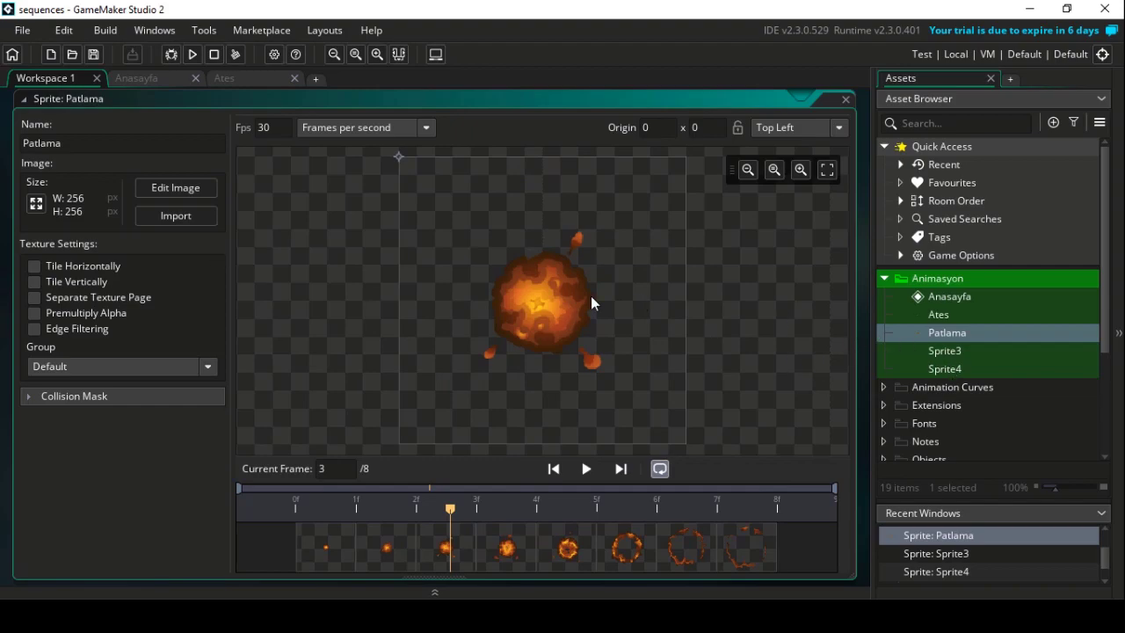
- Rename Sprite3 as Kristal and import the Kristal image from the Sequences folder into it
double_click(937, 351)
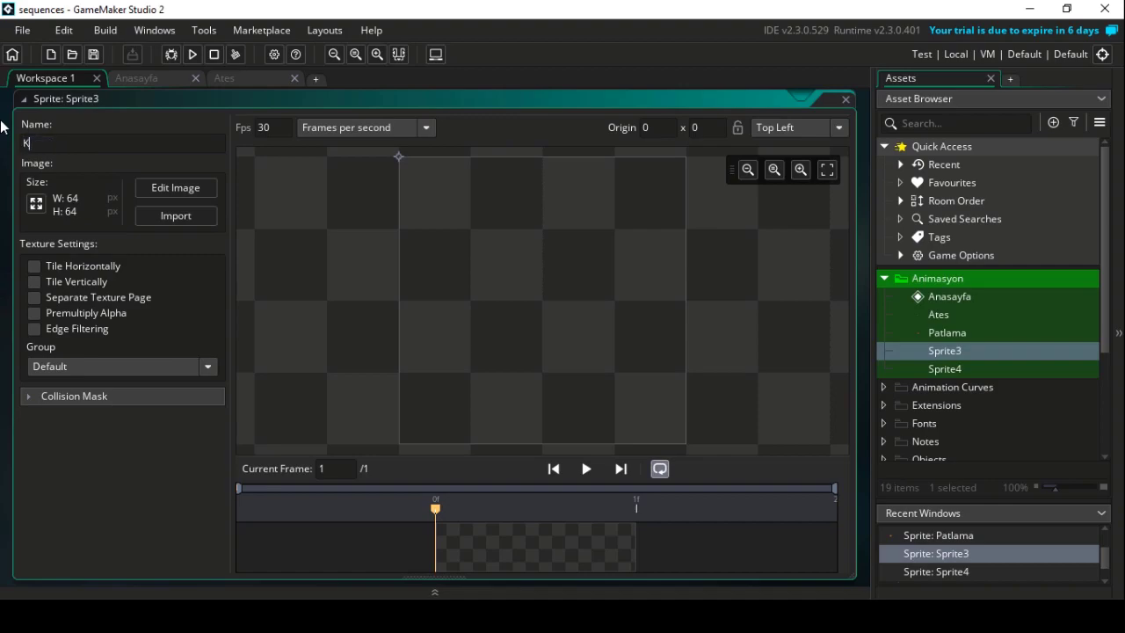
left_click(186, 216)
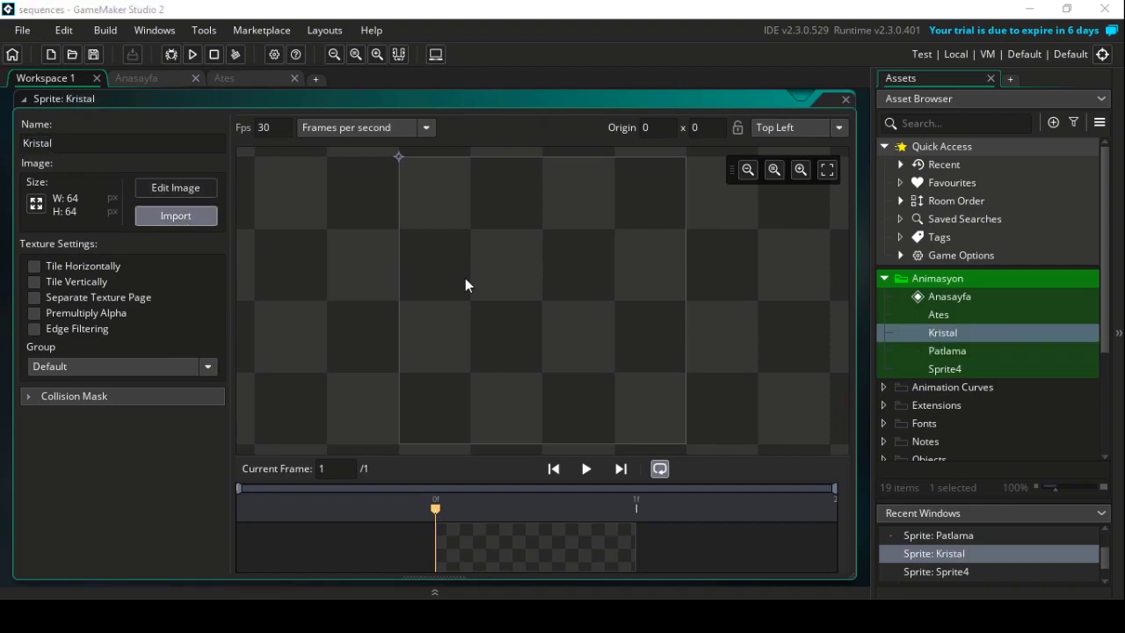
left_click(214, 59)
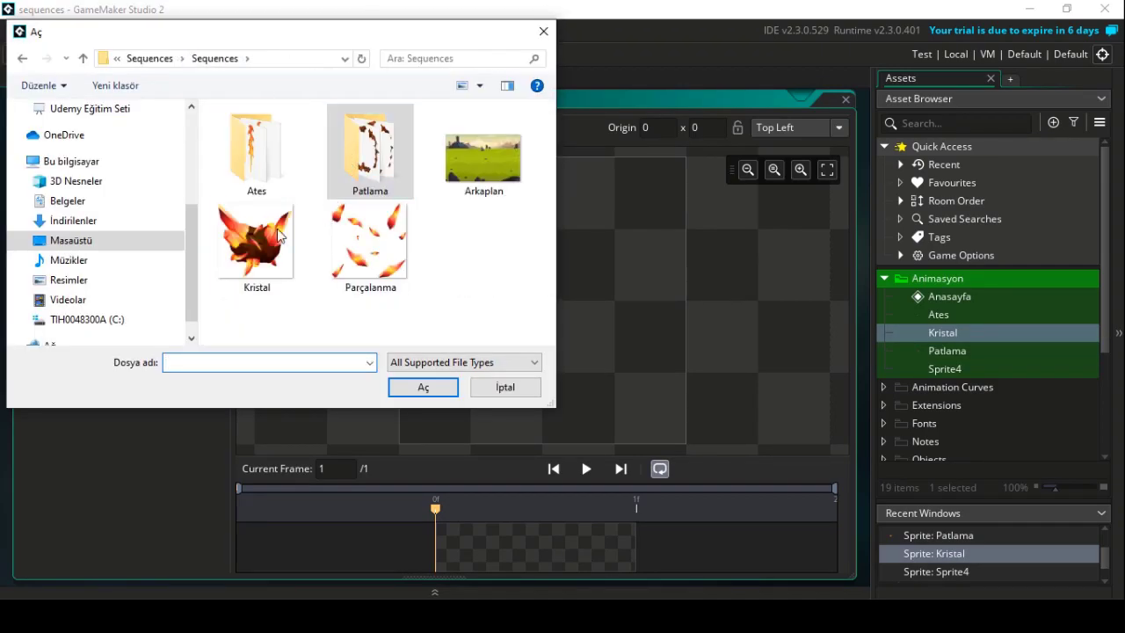
double_click(252, 239)
left_click(627, 337)
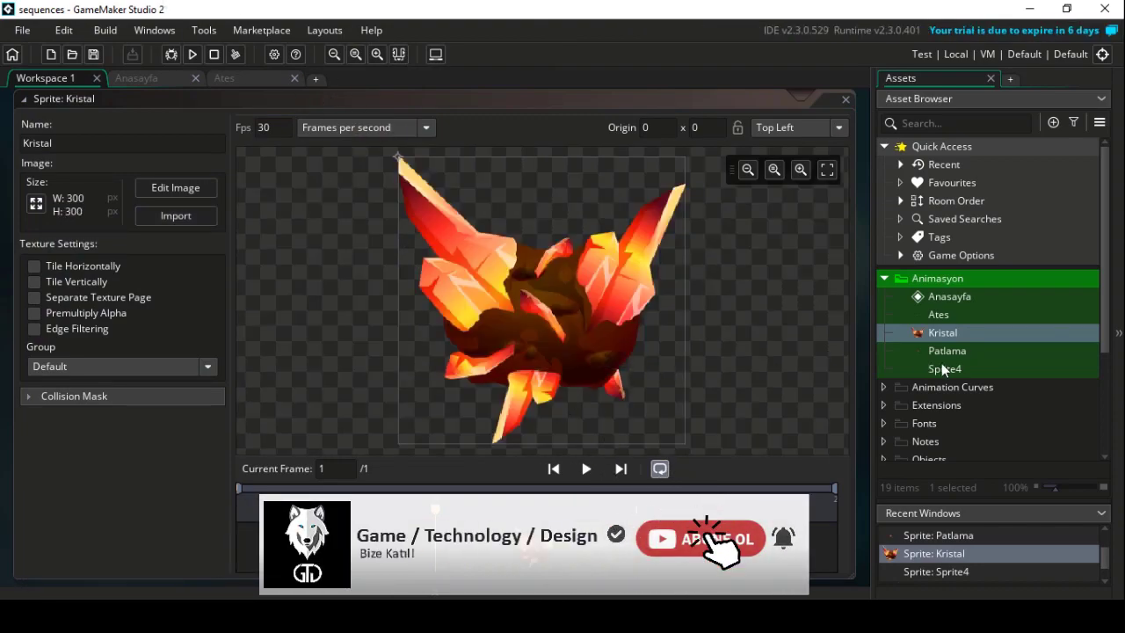
- Open Sprite4 and rename it as Parcalanma
left_click(955, 352)
double_click(945, 368)
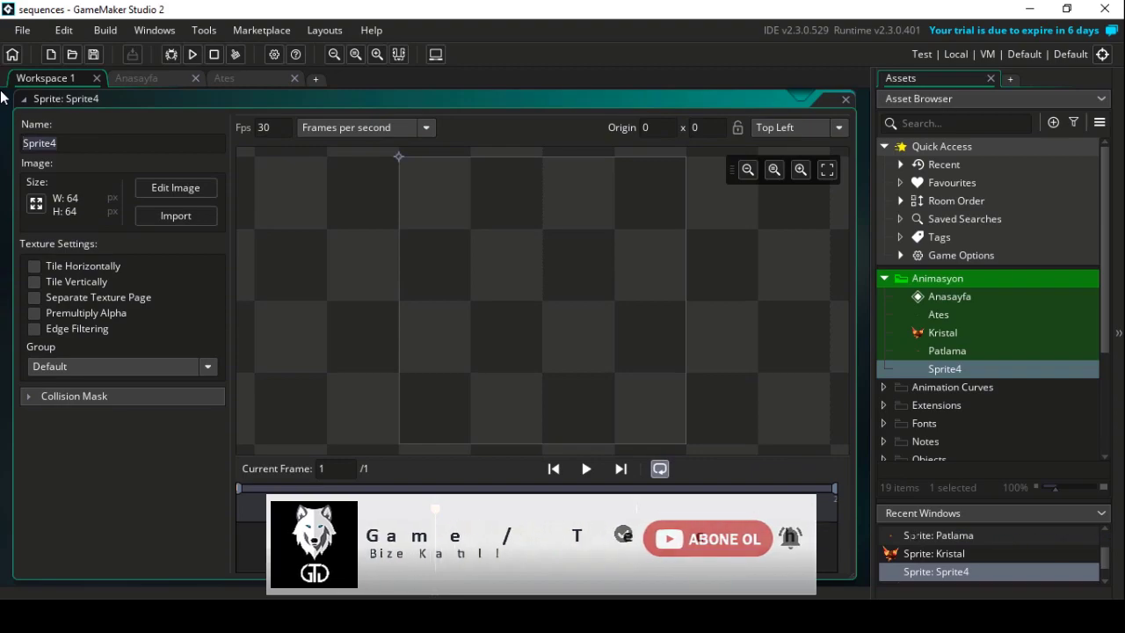
key("ctrl+a")
type("Parc")
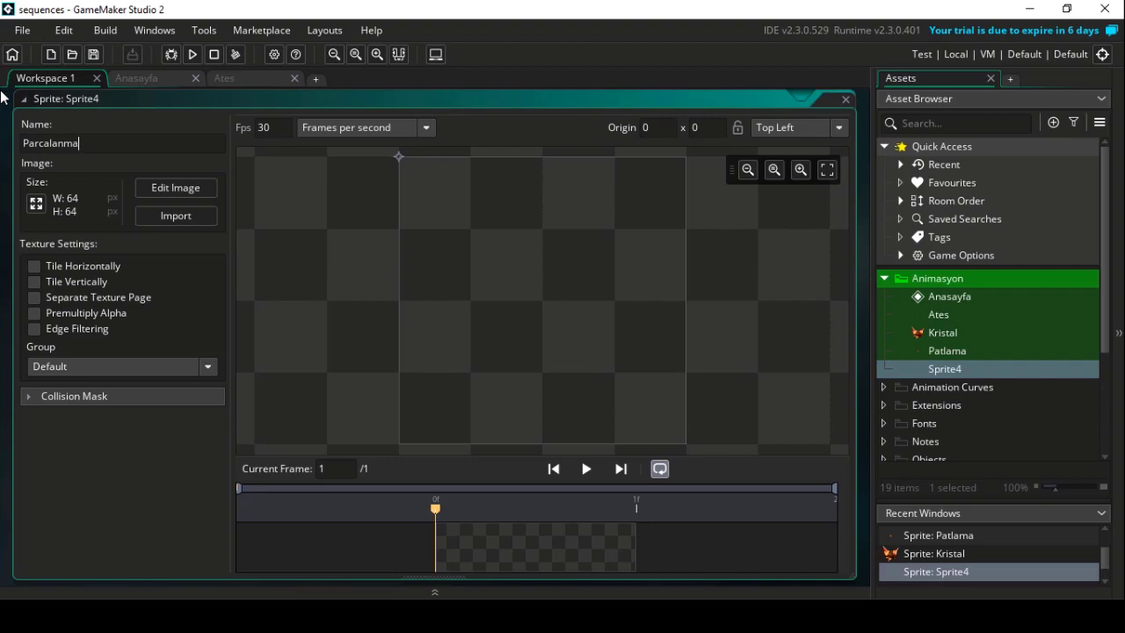
- Import the Parçalanma image into the Parcalanma sprite and open the Anasayfa sequence
left_click(171, 217)
double_click(369, 246)
left_click(622, 335)
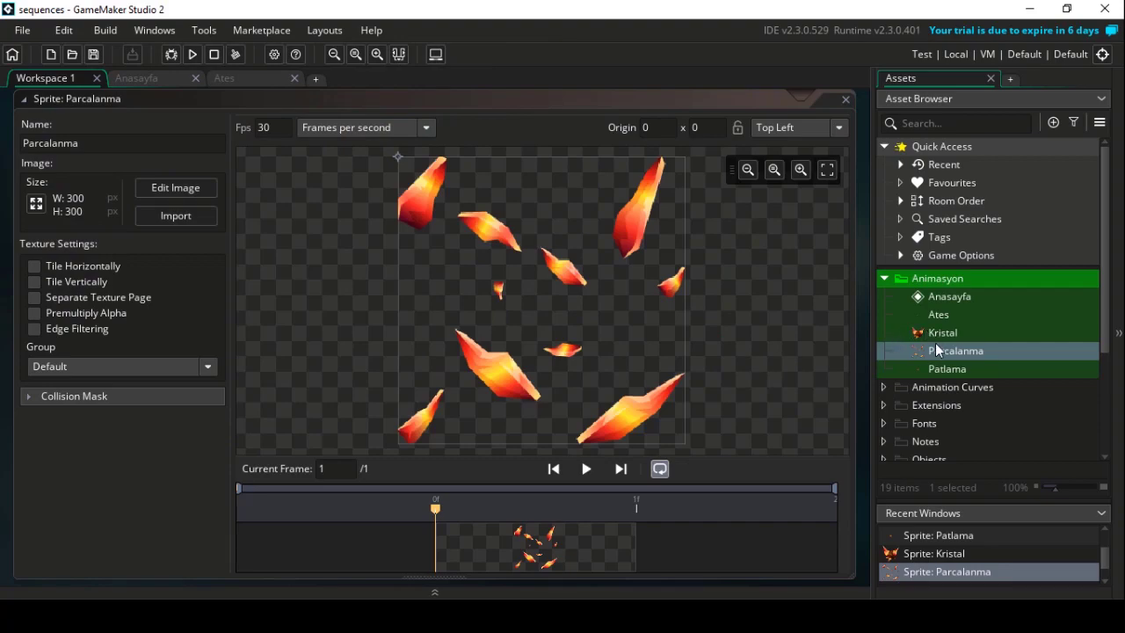
double_click(972, 297)
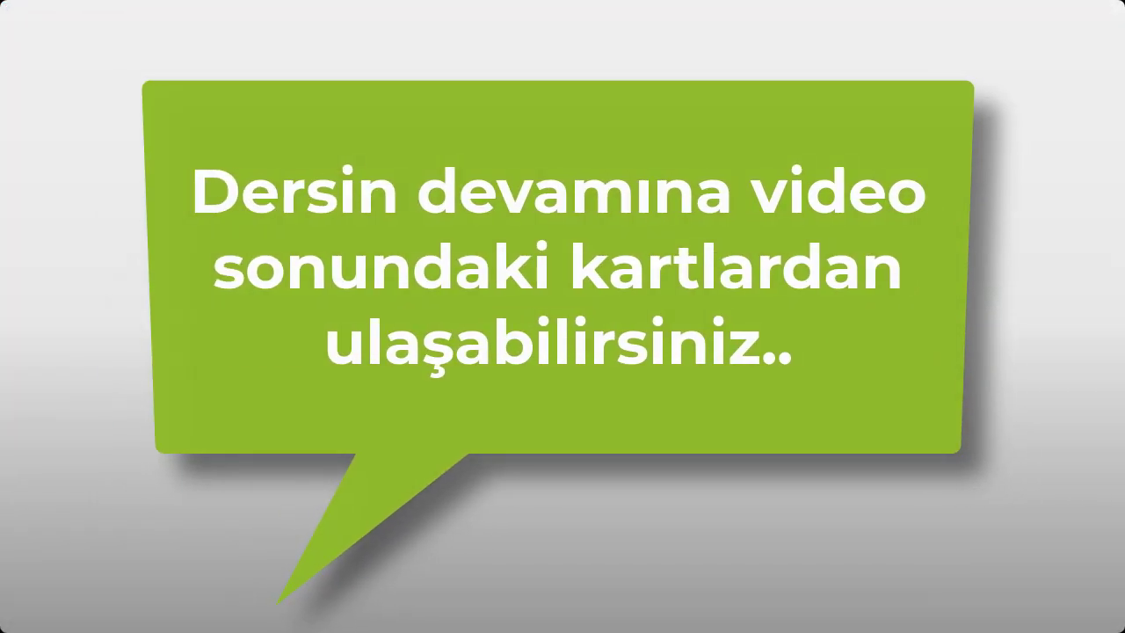